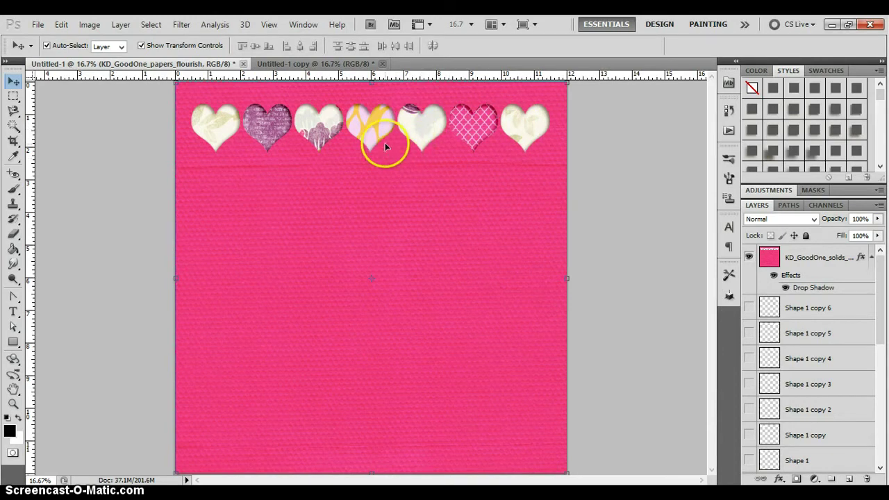
In the Untitled-1 copy document, activate the Custom Shape tool with the Heart Card shape
{"action": "left_click", "coordinate": [320, 65]}
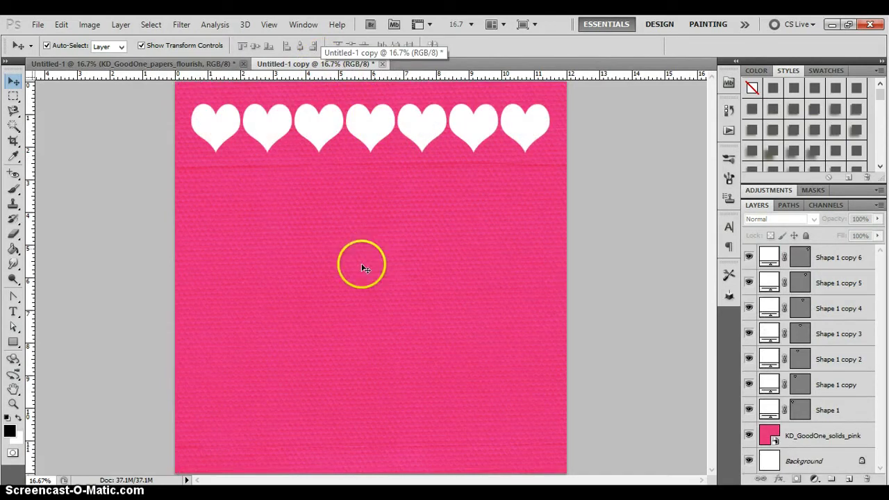
{"action": "left_click", "coordinate": [12, 343]}
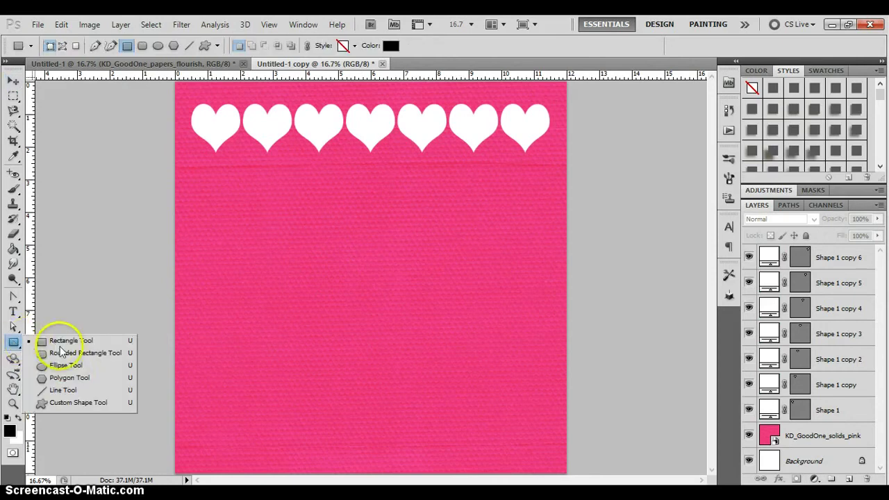
{"action": "left_click", "coordinate": [74, 404]}
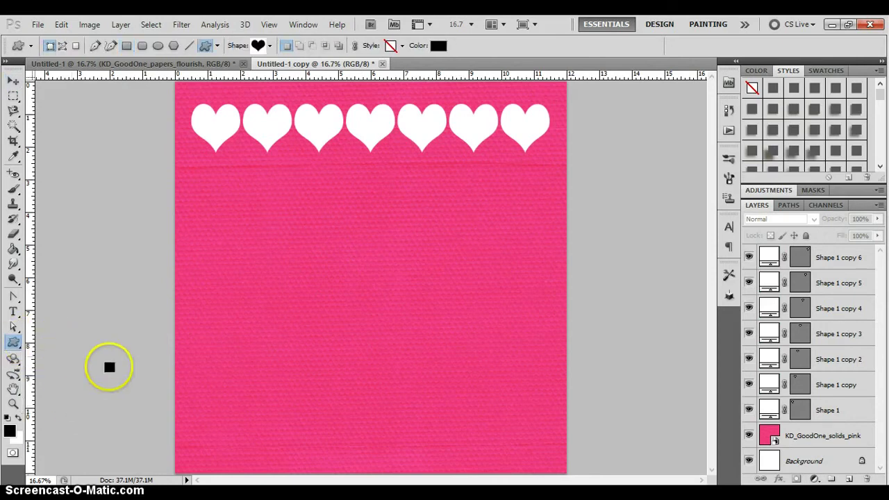
{"action": "left_click", "coordinate": [269, 47]}
{"action": "mouse_move", "coordinate": [314, 90]}
{"action": "left_mouse_down"}
{"action": "mouse_move", "coordinate": [313, 80]}
{"action": "mouse_move", "coordinate": [318, 91]}
{"action": "left_mouse_up"}
{"action": "left_click", "coordinate": [250, 113]}
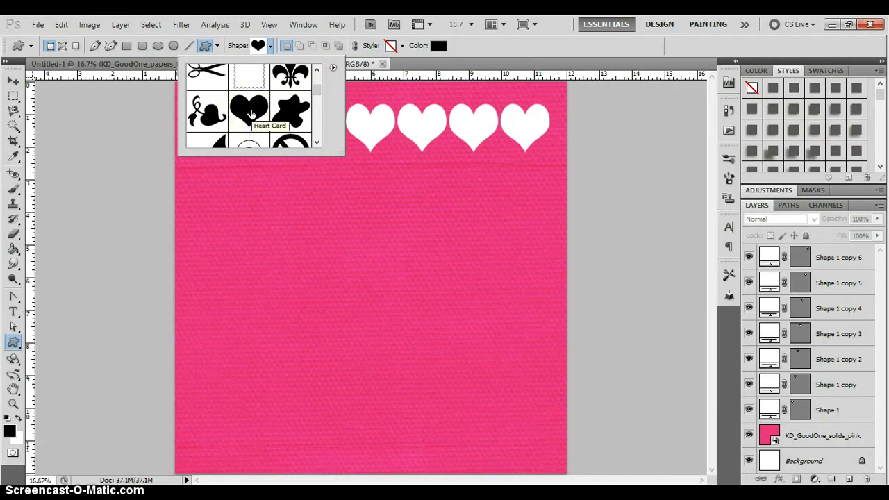
{"action": "left_click", "coordinate": [250, 111]}
{"action": "left_click", "coordinate": [270, 47]}
{"action": "left_click", "coordinate": [240, 50]}
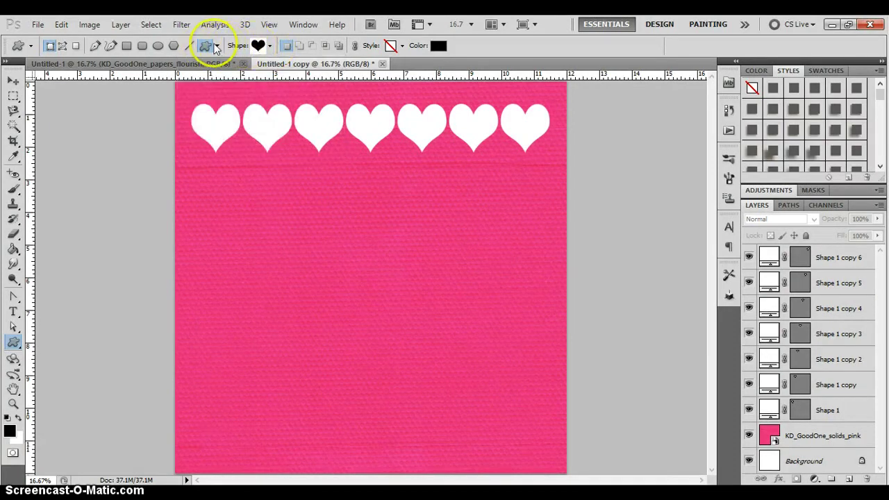
Draw a black heart on the pink paper and move it just beneath the first two white hearts
{"action": "left_click", "coordinate": [218, 46]}
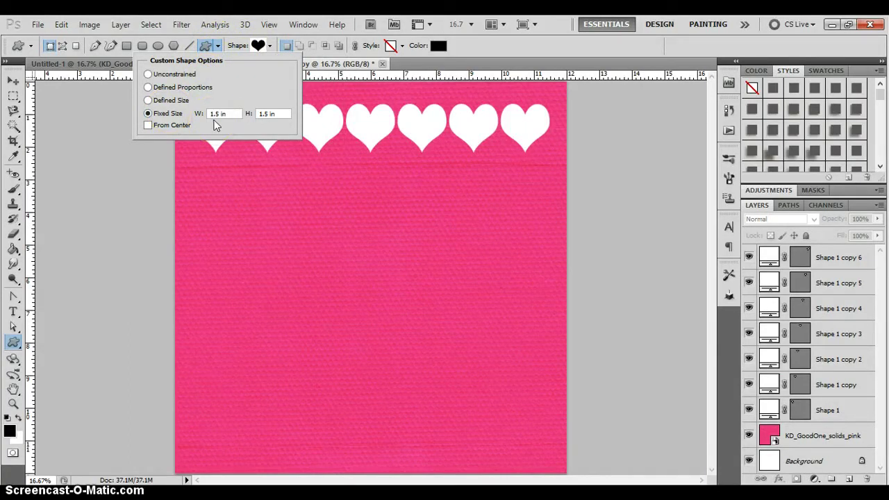
{"action": "left_click", "coordinate": [217, 46]}
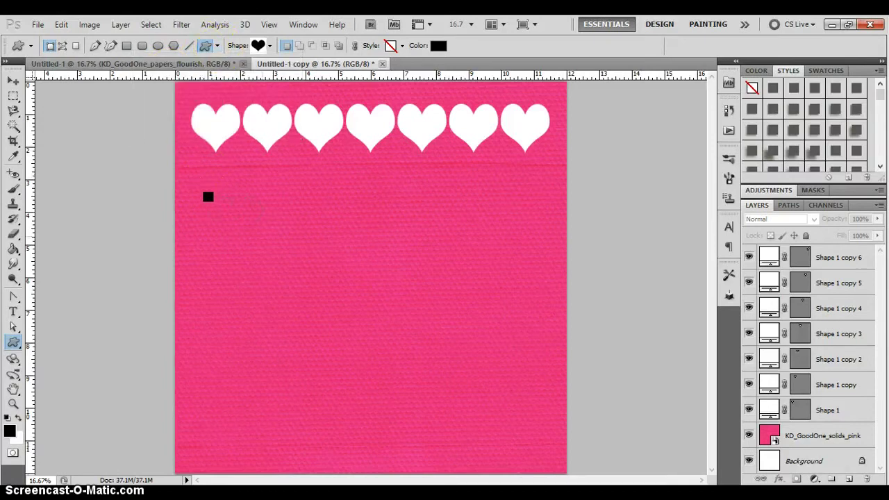
{"action": "left_click_drag", "start_coordinate": [207, 196], "coordinate": [262, 236]}
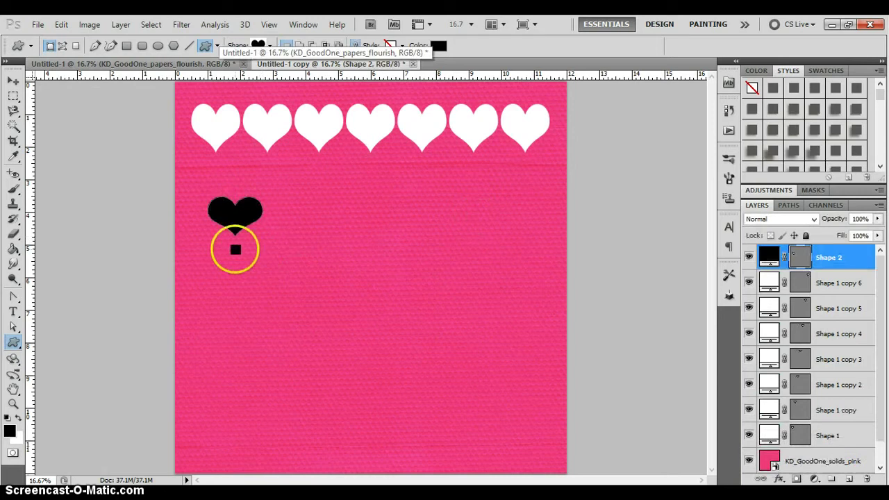
{"action": "key", "text": "v"}
{"action": "left_click_drag", "start_coordinate": [218, 204], "coordinate": [229, 175]}
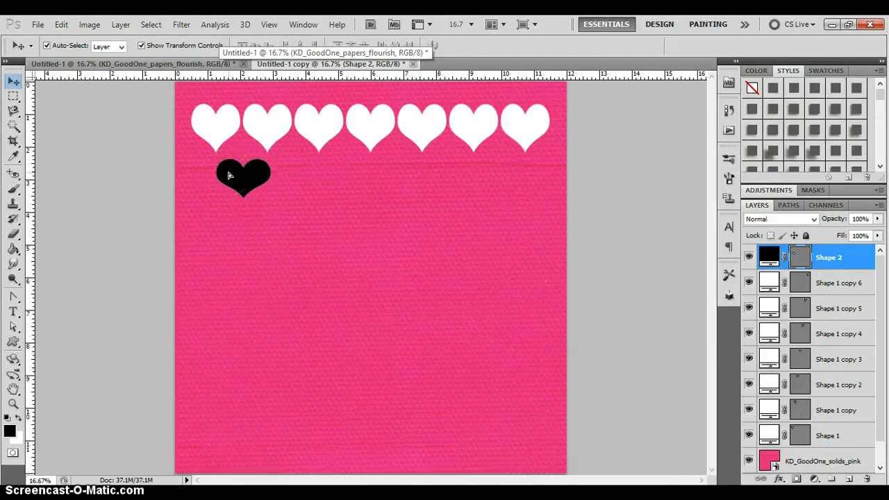
{"action": "left_click", "coordinate": [261, 235]}
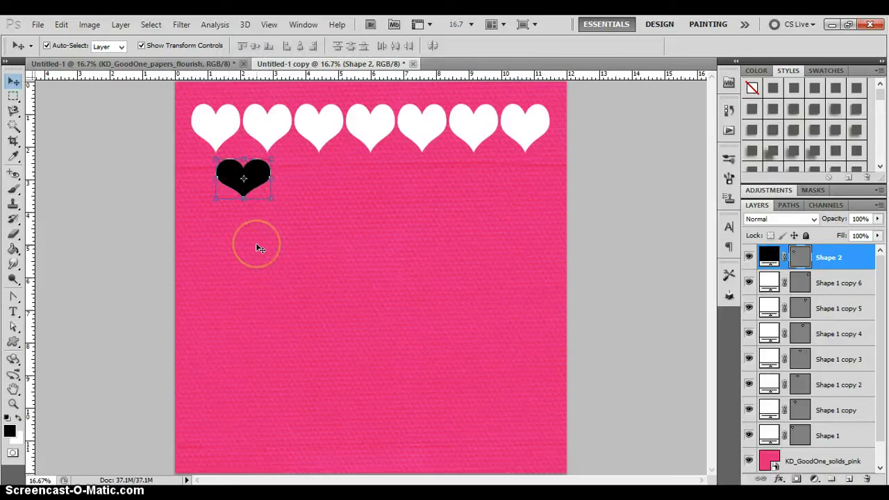
Duplicate the black heart four times horizontally to form a row of five below the white hearts
{"action": "left_click_drag", "start_coordinate": [230, 171], "coordinate": [292, 174]}
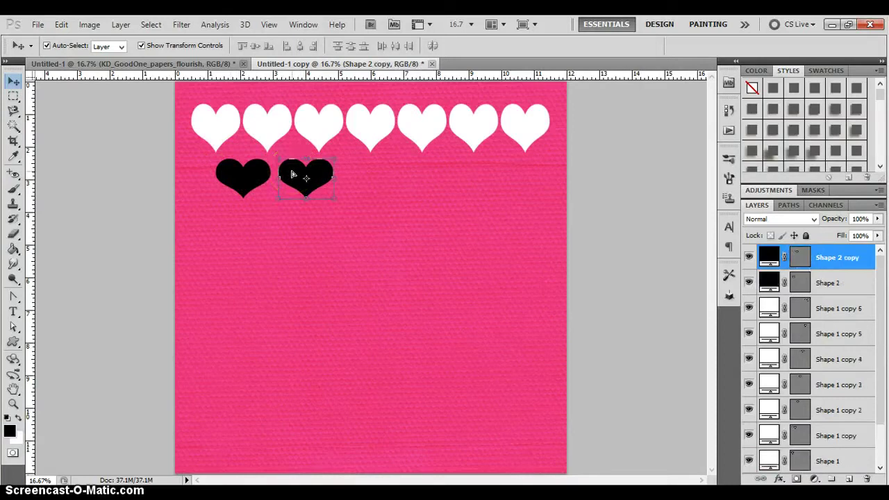
{"action": "left_click_drag", "start_coordinate": [292, 173], "coordinate": [479, 175]}
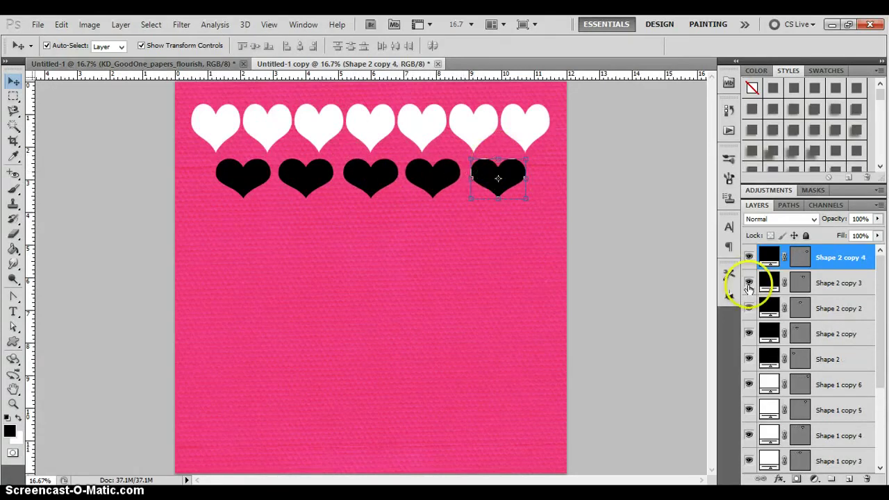
{"action": "left_click", "coordinate": [452, 100]}
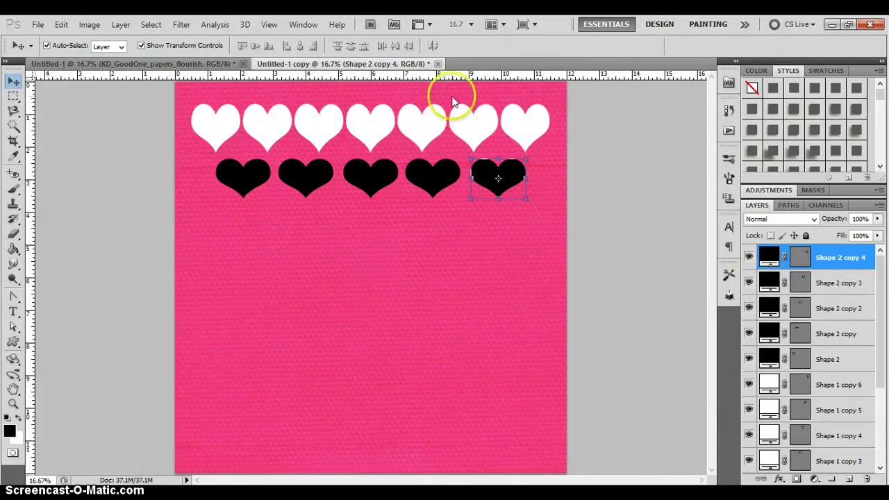
Show the grid to check the spacing of the black hearts, and hide it again
{"action": "left_click", "coordinate": [422, 25]}
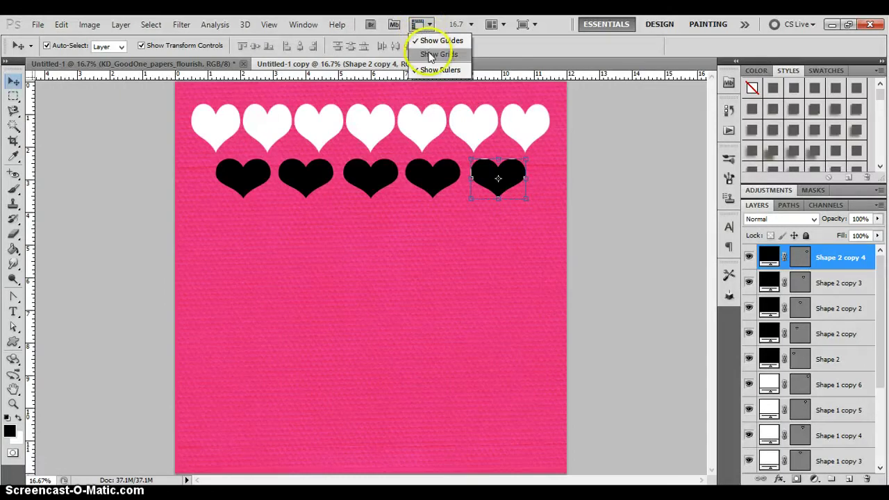
{"action": "left_click", "coordinate": [430, 56]}
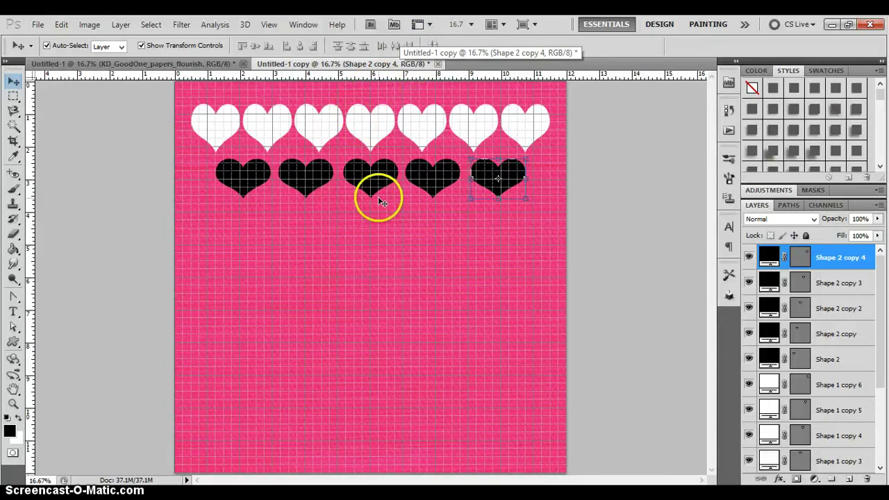
{"action": "key", "text": "ctrl+plus"}
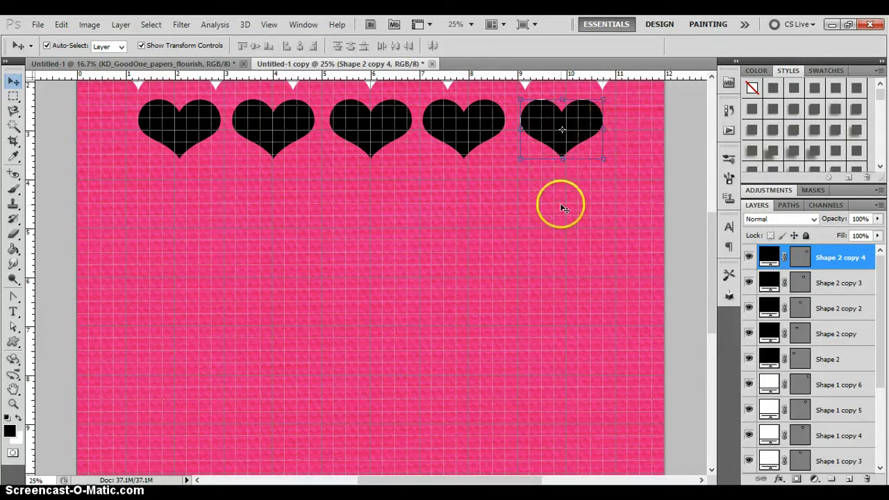
{"action": "left_click", "coordinate": [416, 23]}
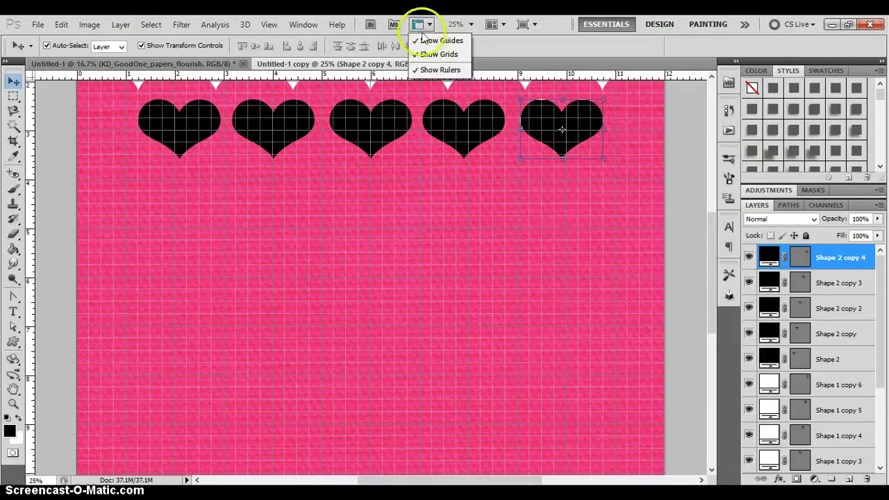
{"action": "left_click", "coordinate": [458, 56]}
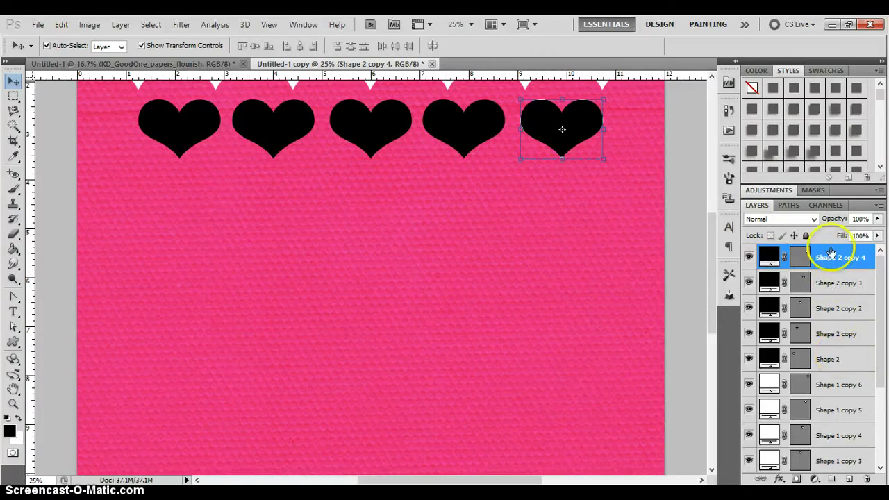
Select the five black heart layers and distribute them evenly by their horizontal centers
{"action": "left_click", "coordinate": [843, 360], "text": "shift"}
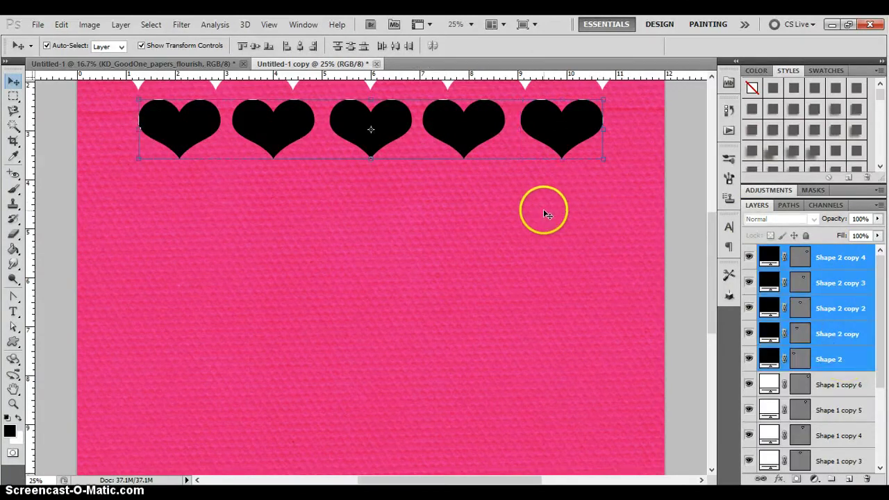
{"action": "left_click", "coordinate": [395, 48]}
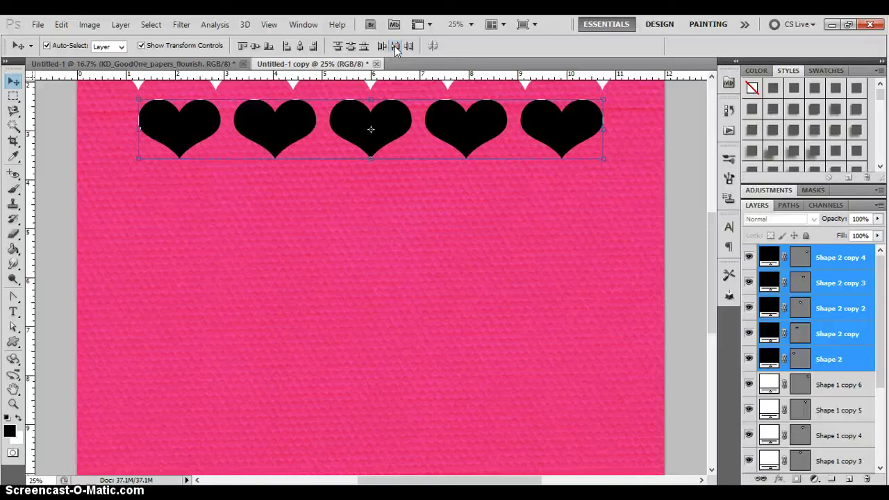
{"action": "left_click_drag", "start_coordinate": [716, 259], "coordinate": [718, 210]}
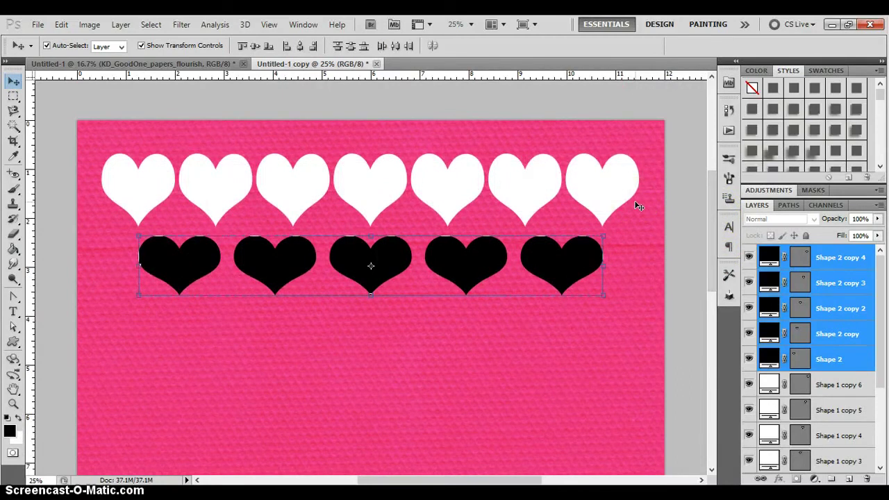
{"action": "left_click", "coordinate": [289, 336]}
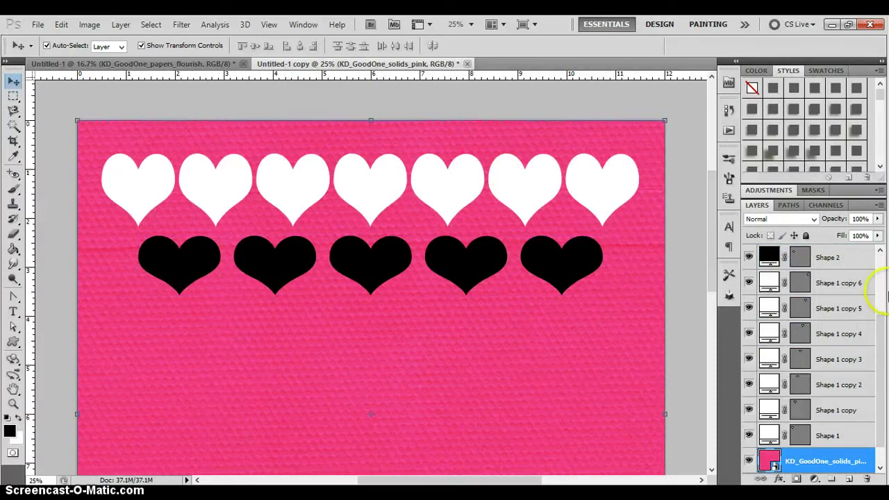
Rasterize all layers from Shape 2 copy 4 down to the KD_GoodOne_solids_pink paper, excluding the Background
{"action": "left_click_drag", "start_coordinate": [885, 345], "coordinate": [883, 277]}
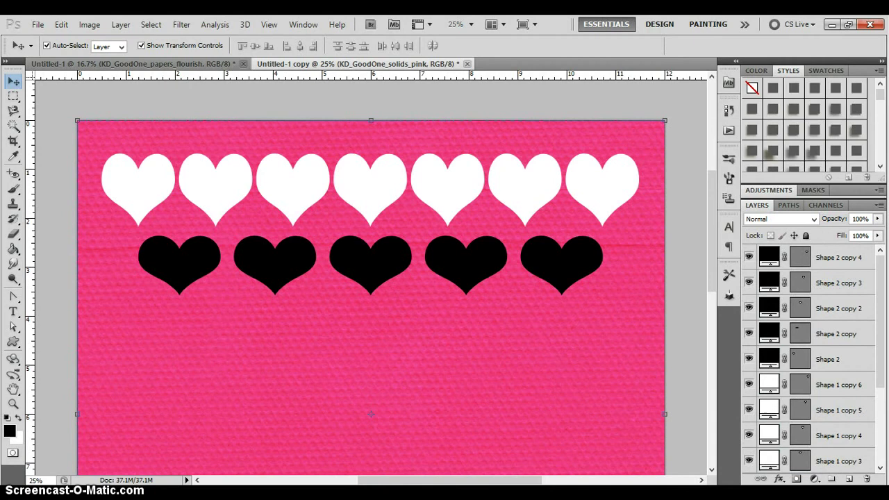
{"action": "left_click", "coordinate": [828, 258]}
{"action": "left_click_drag", "start_coordinate": [879, 256], "coordinate": [885, 371]}
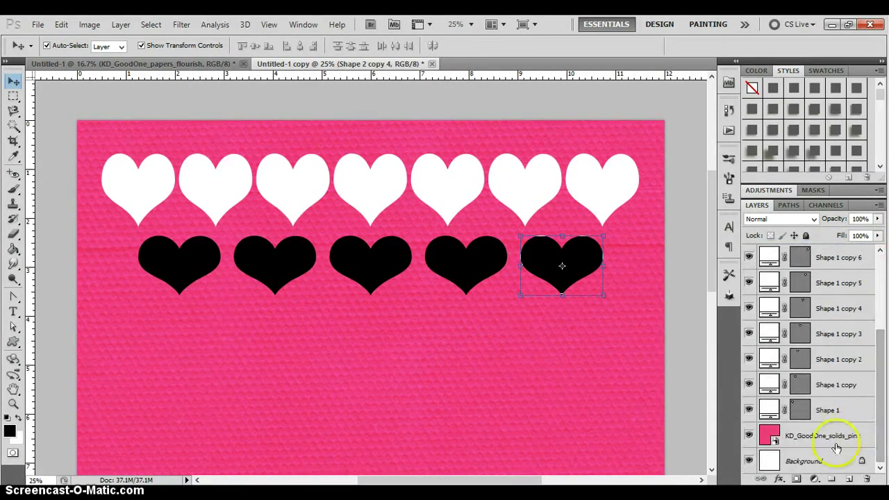
{"action": "left_click", "coordinate": [801, 436], "text": "shift"}
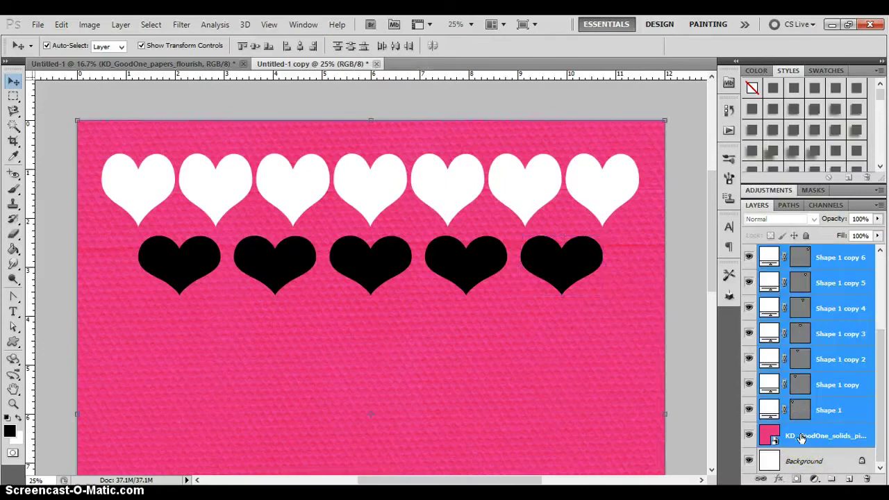
{"action": "left_click_drag", "start_coordinate": [802, 436], "coordinate": [845, 406]}
{"action": "right_click", "coordinate": [845, 407]}
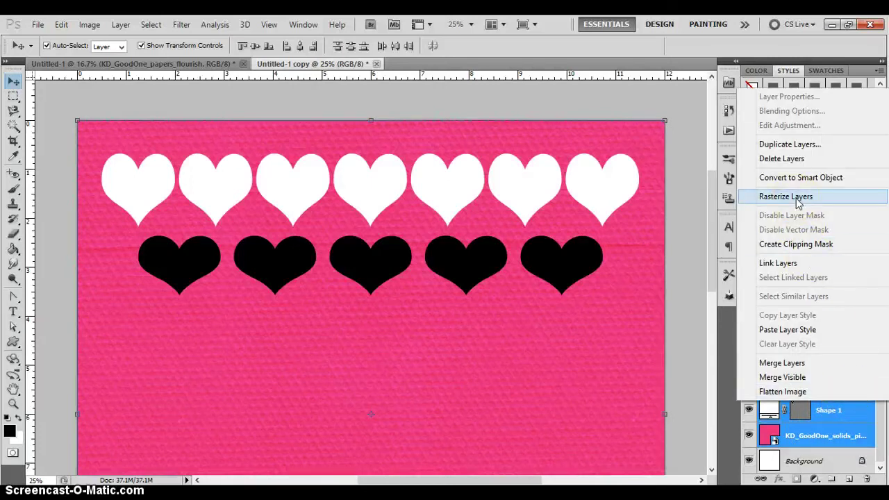
{"action": "left_click", "coordinate": [786, 196]}
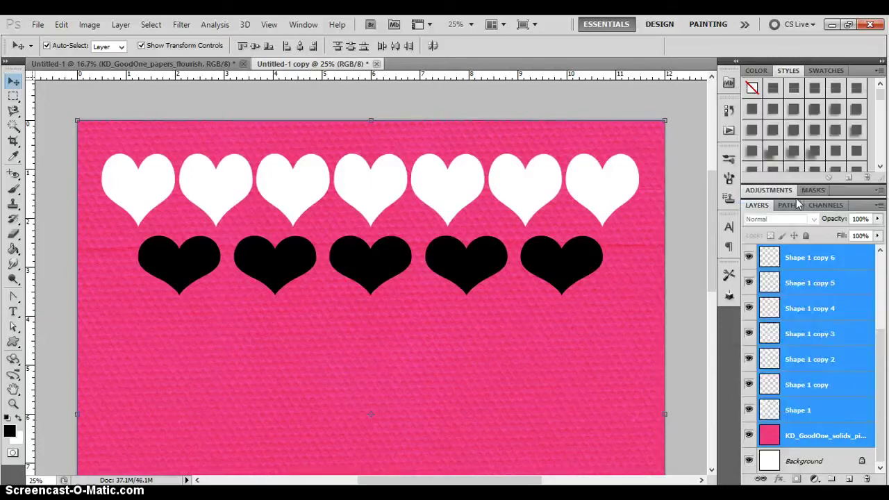
{"action": "left_click", "coordinate": [831, 259]}
{"action": "scroll", "coordinate": [872, 326], "scroll_direction": "up", "scroll_amount": 5}
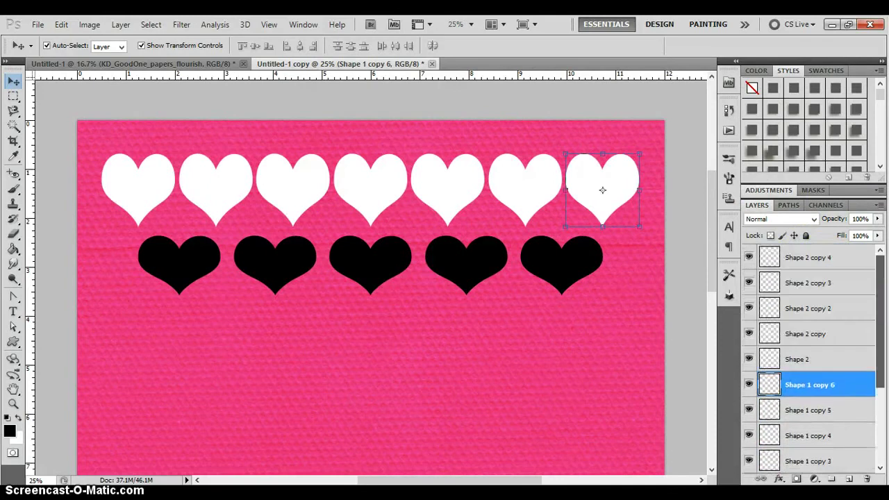
Select the outline of the first black heart on the Shape 2 layer with the Magic Wand at tolerance 32
{"action": "left_click", "coordinate": [81, 362]}
{"action": "left_click_drag", "start_coordinate": [120, 251], "coordinate": [165, 264]}
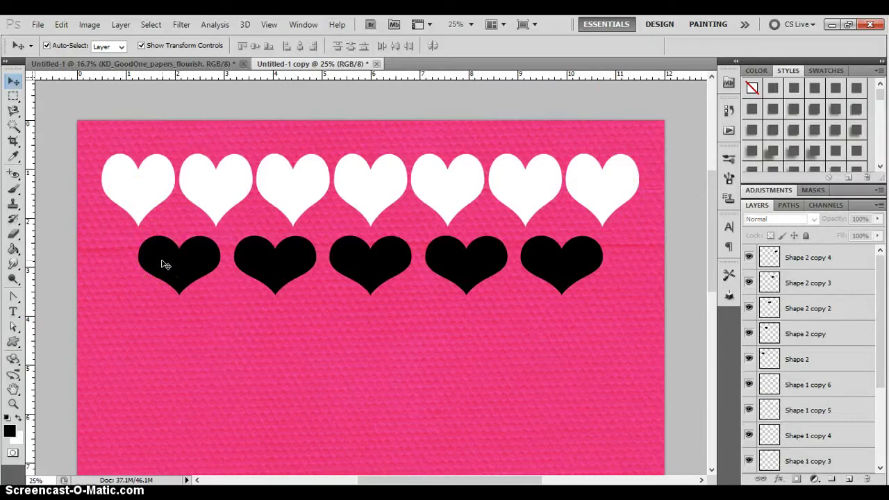
{"action": "left_click", "coordinate": [165, 265]}
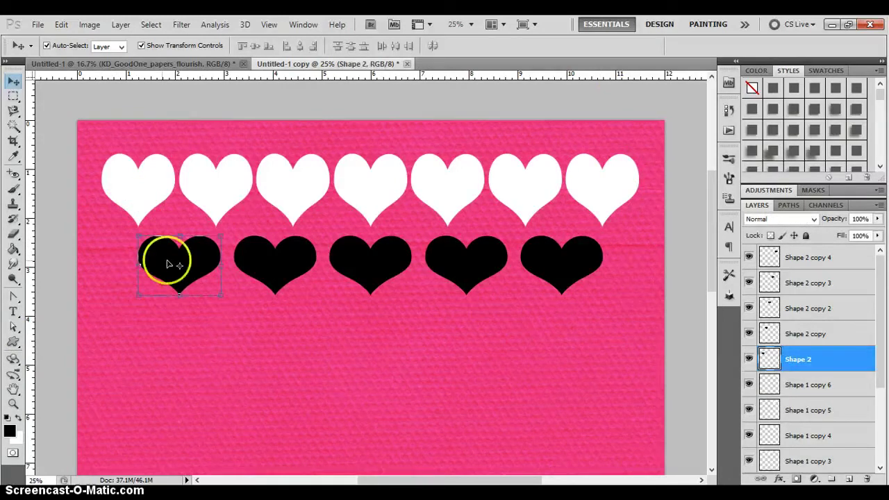
{"action": "left_click", "coordinate": [13, 128]}
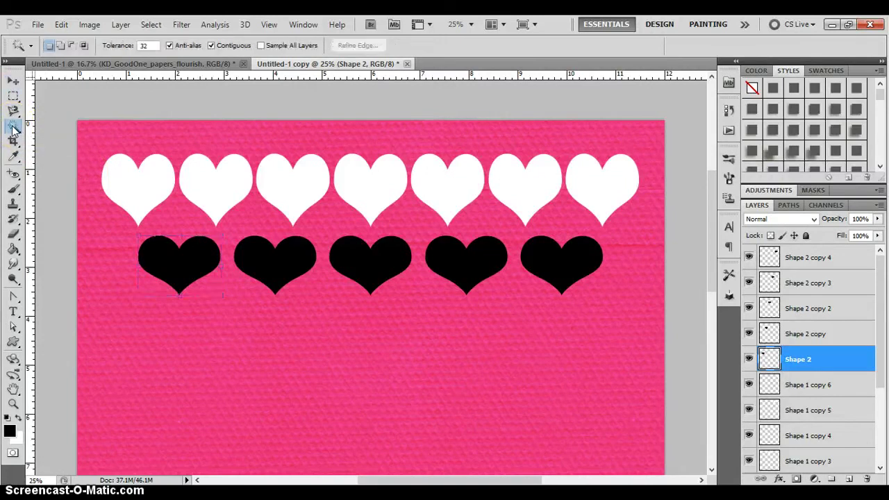
{"action": "left_click", "coordinate": [177, 263]}
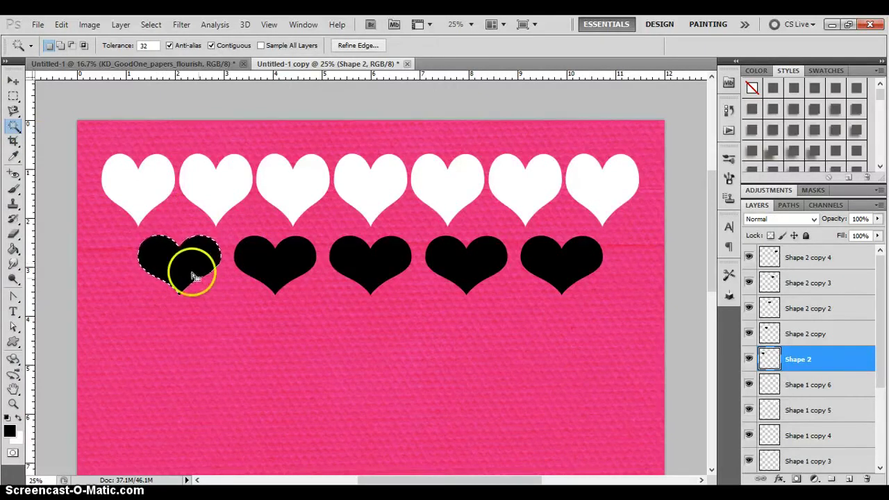
{"action": "left_click", "coordinate": [207, 299]}
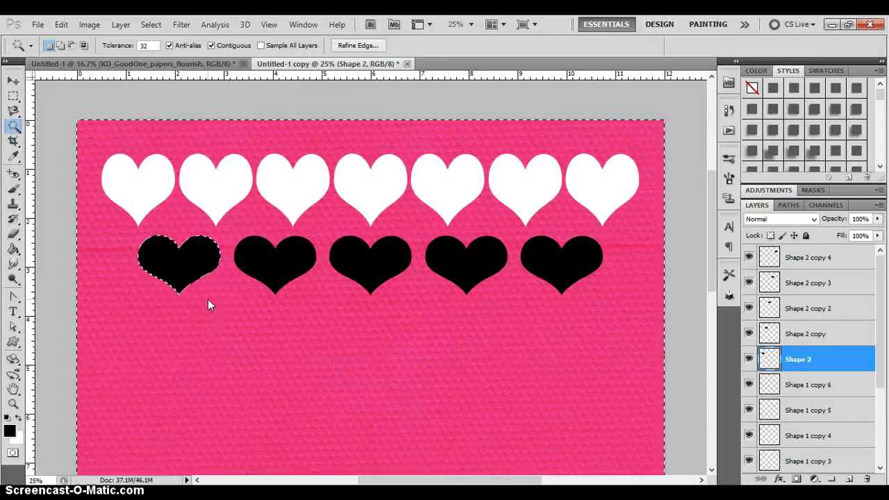
{"action": "left_click", "coordinate": [182, 259]}
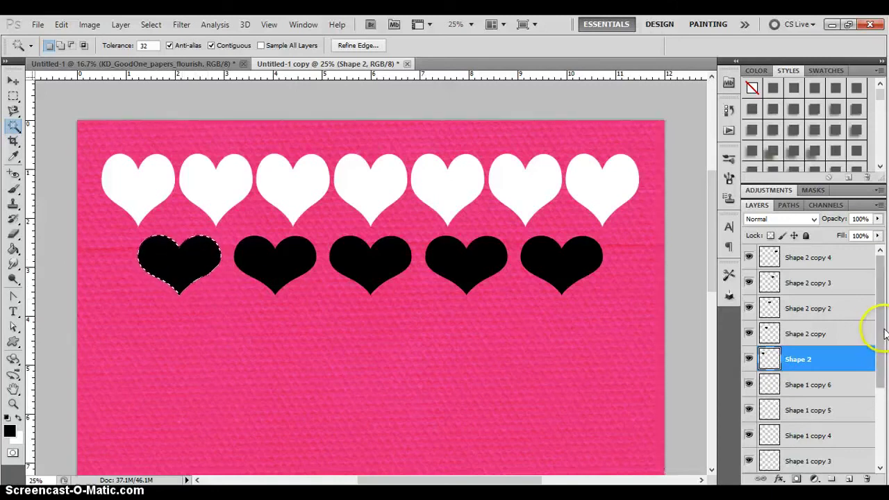
{"action": "left_click_drag", "start_coordinate": [879, 317], "coordinate": [884, 447]}
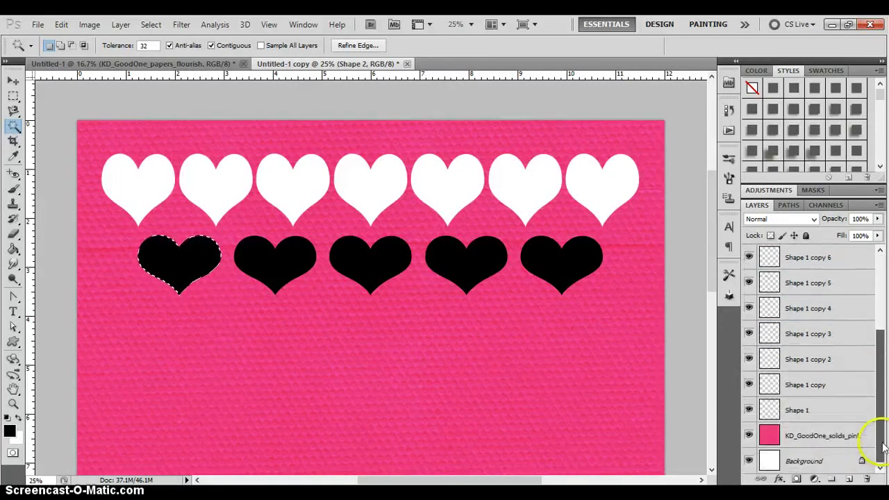
Cut the selected first heart shape out of the KD_GoodOne_solids_pink layer onto its own layer with Layer via Cut
{"action": "left_click", "coordinate": [793, 435]}
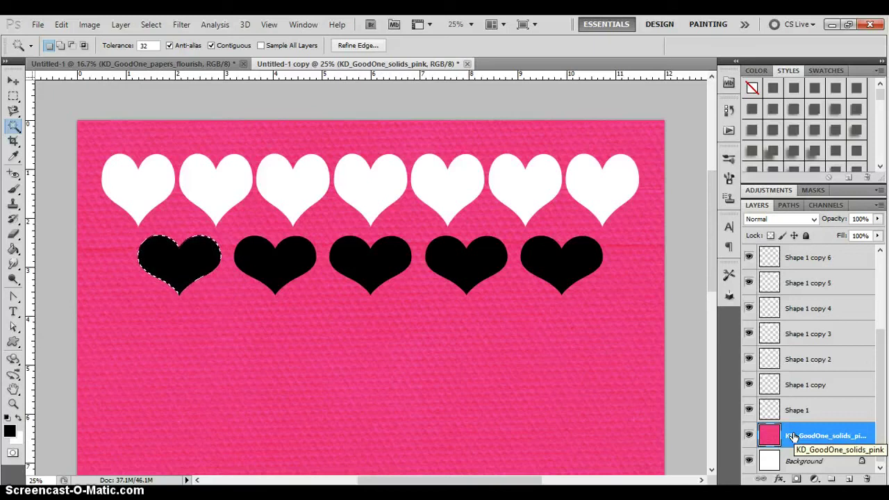
{"action": "right_click", "coordinate": [173, 265]}
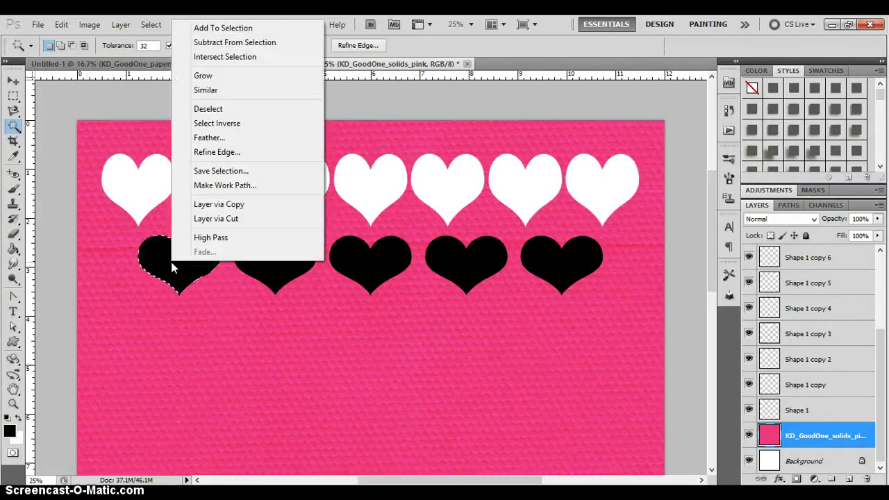
{"action": "left_click", "coordinate": [238, 218]}
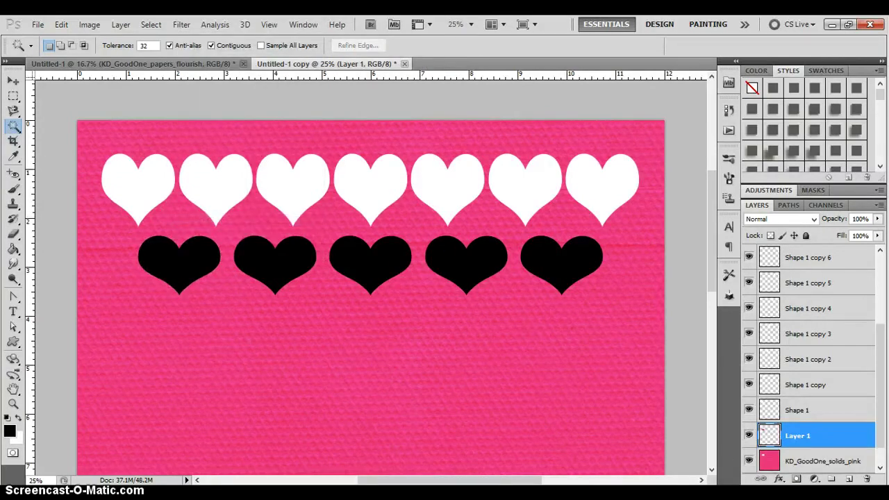
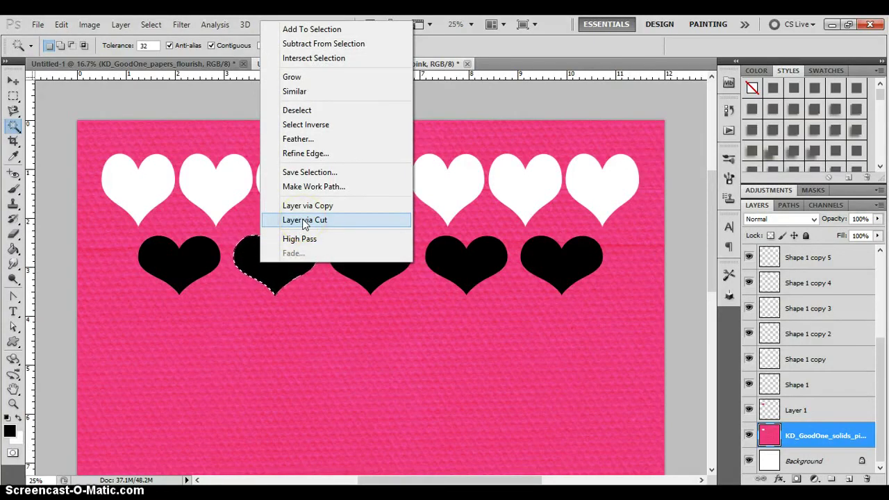
Cut the second heart's selected shape from the pink paper onto a separate layer with Layer via Cut
{"action": "left_click", "coordinate": [303, 221]}
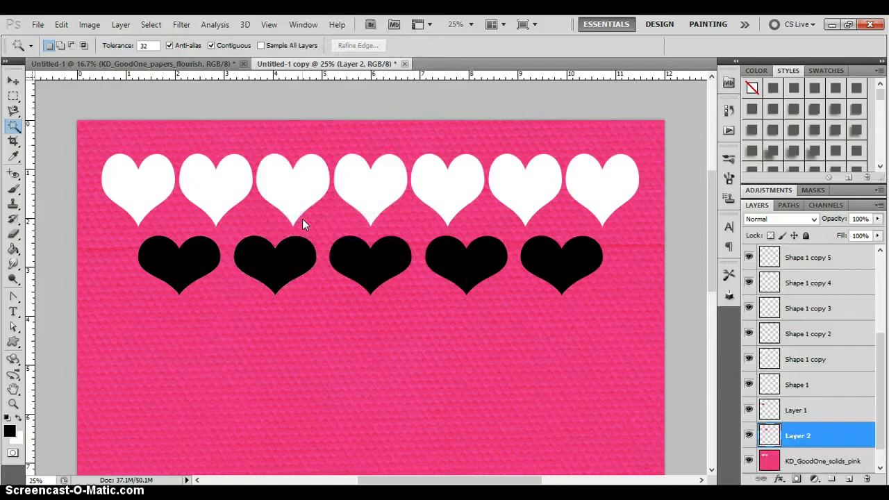
{"action": "left_click", "coordinate": [309, 220]}
{"action": "left_click_drag", "start_coordinate": [263, 281], "coordinate": [189, 324]}
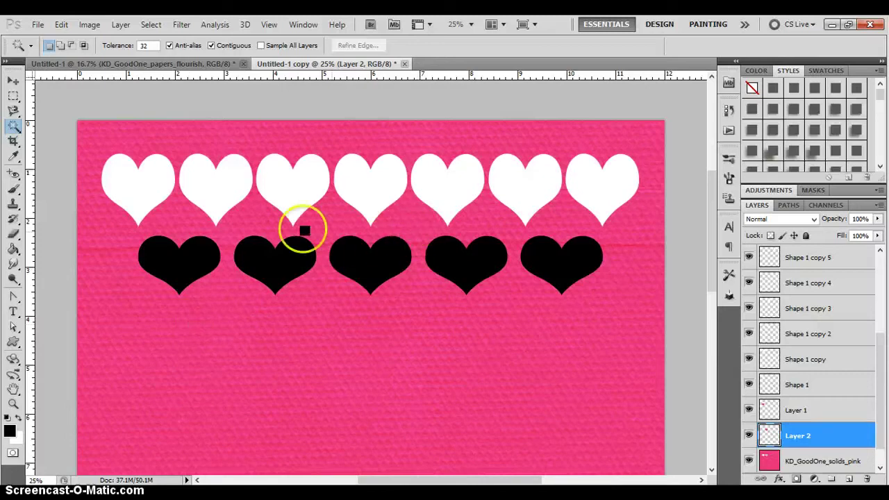
Select the third black heart's outline on Shape 2 copy 2 and cut that shape from the pink paper onto a new layer
{"action": "left_click", "coordinate": [14, 81]}
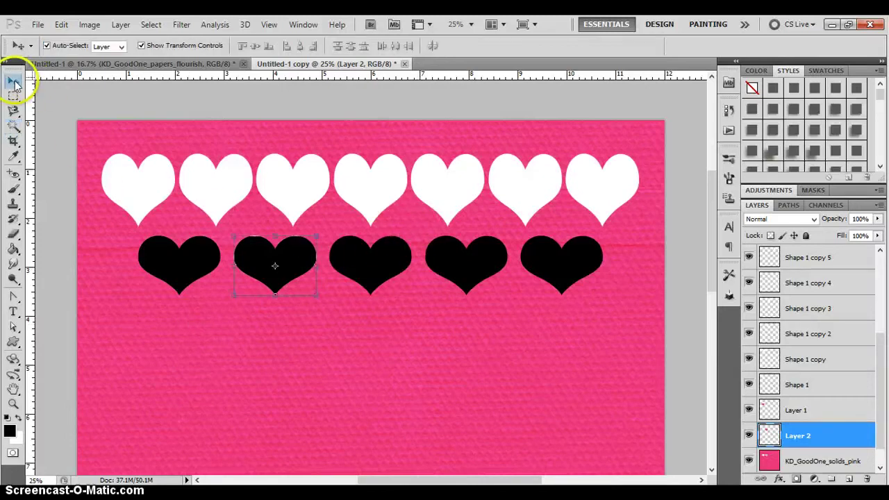
{"action": "left_click", "coordinate": [375, 264]}
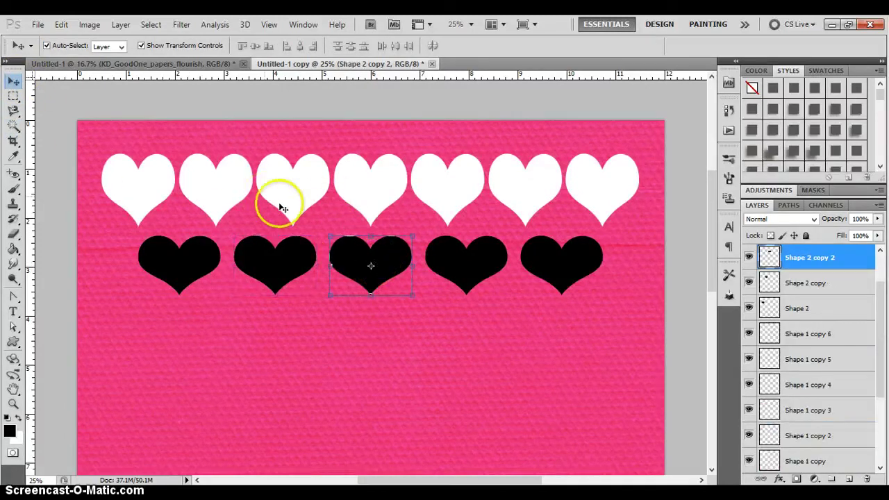
{"action": "key", "text": "w"}
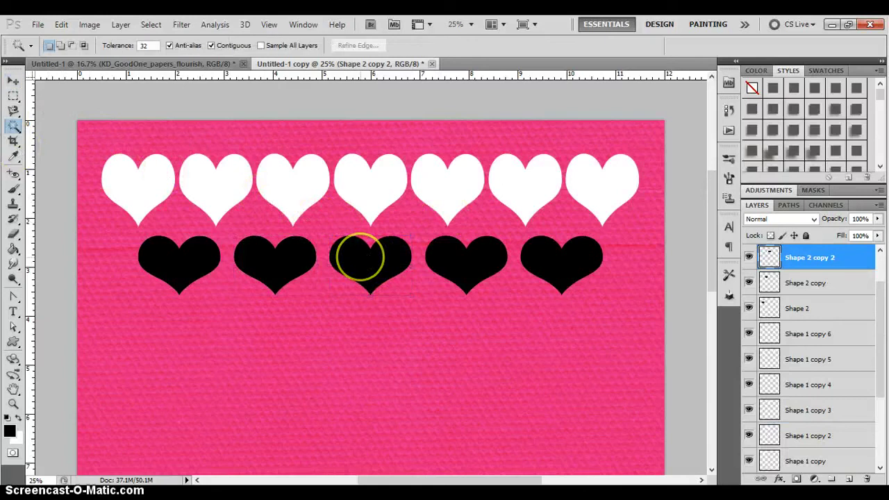
{"action": "left_click", "coordinate": [359, 257]}
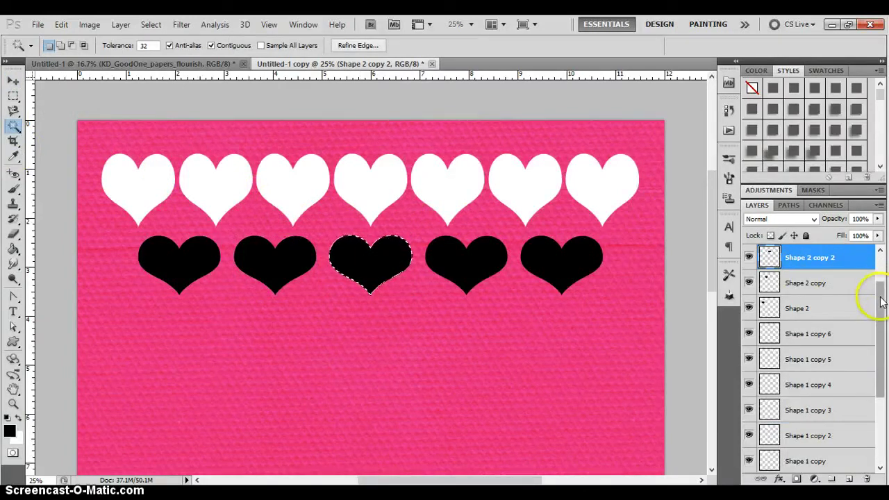
{"action": "left_click_drag", "start_coordinate": [875, 294], "coordinate": [882, 428]}
{"action": "left_click", "coordinate": [810, 435]}
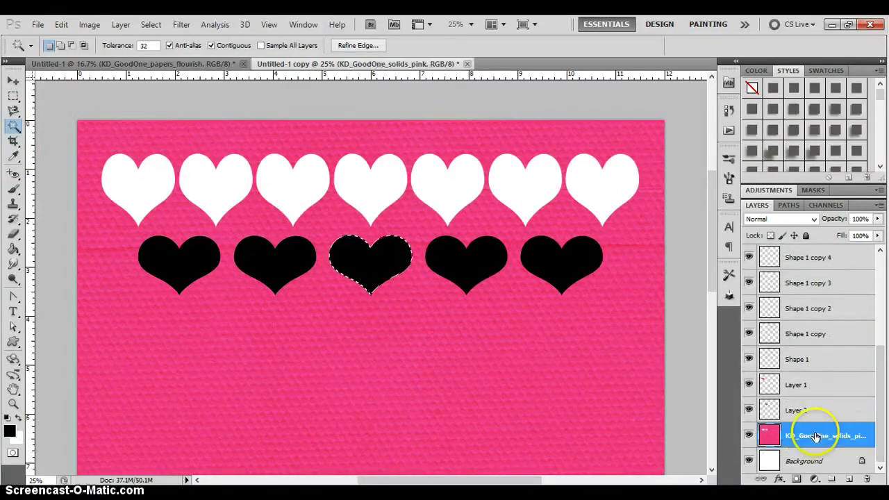
{"action": "right_click", "coordinate": [372, 266]}
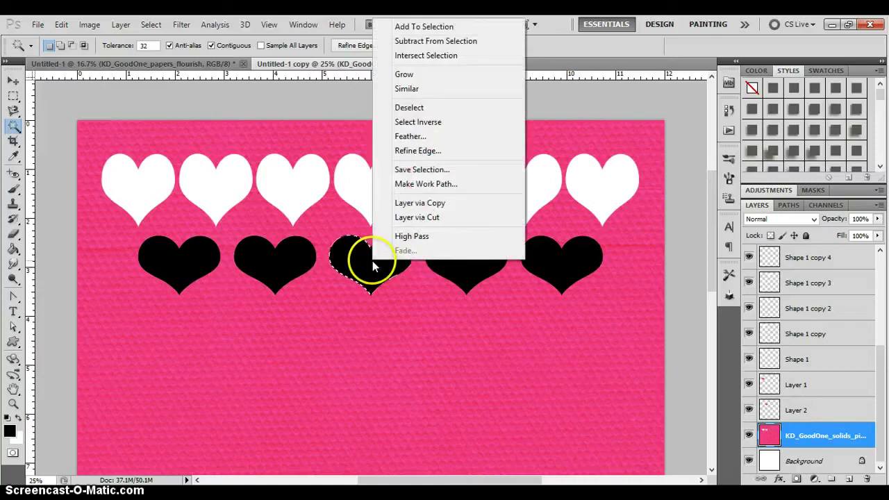
{"action": "left_click", "coordinate": [405, 218]}
Select the fourth black heart's outline on Shape 2 copy 3 and cut that shape from the pink paper onto a new layer
{"action": "key", "text": "v"}
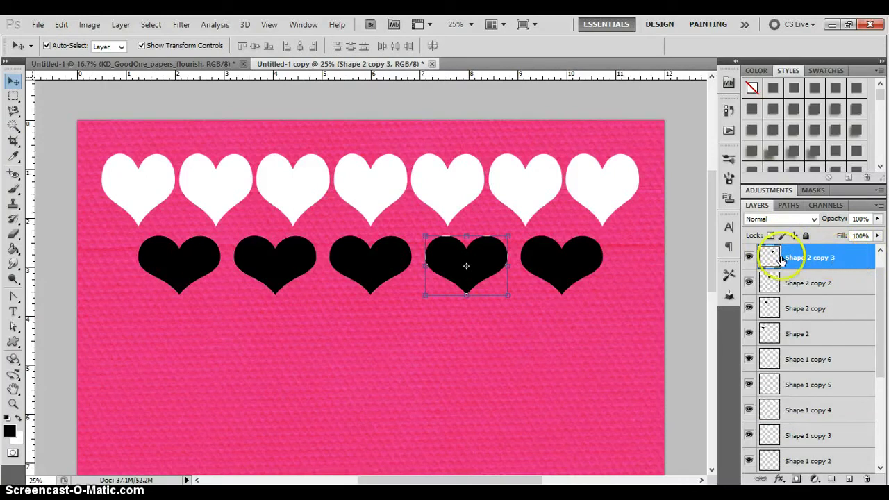
{"action": "left_click", "coordinate": [13, 125]}
{"action": "left_click", "coordinate": [437, 256]}
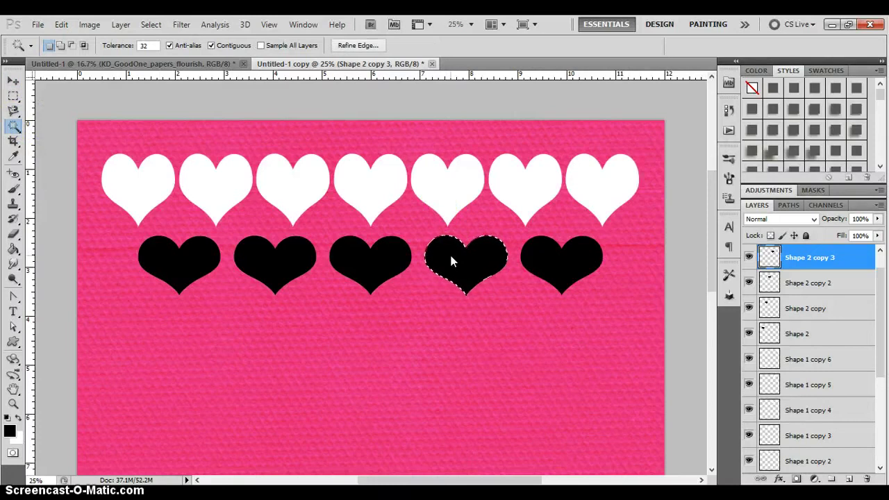
{"action": "left_click_drag", "start_coordinate": [878, 278], "coordinate": [878, 378]}
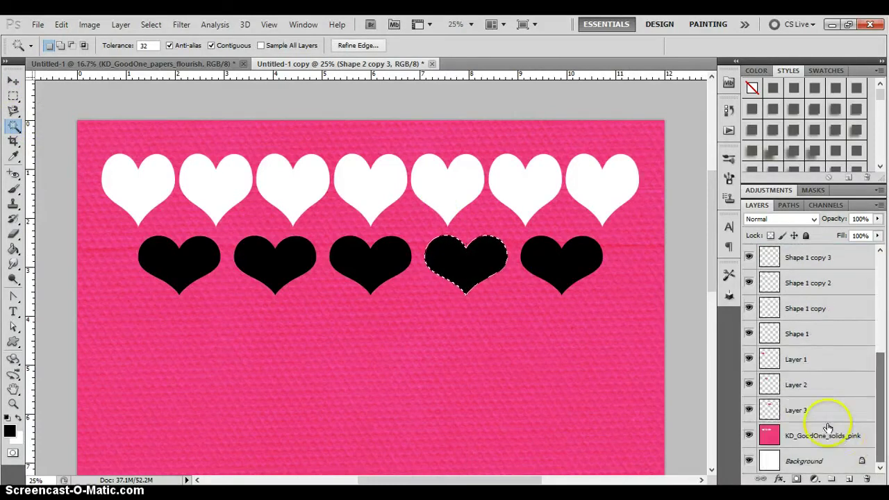
{"action": "left_click", "coordinate": [805, 439]}
{"action": "right_click", "coordinate": [456, 257]}
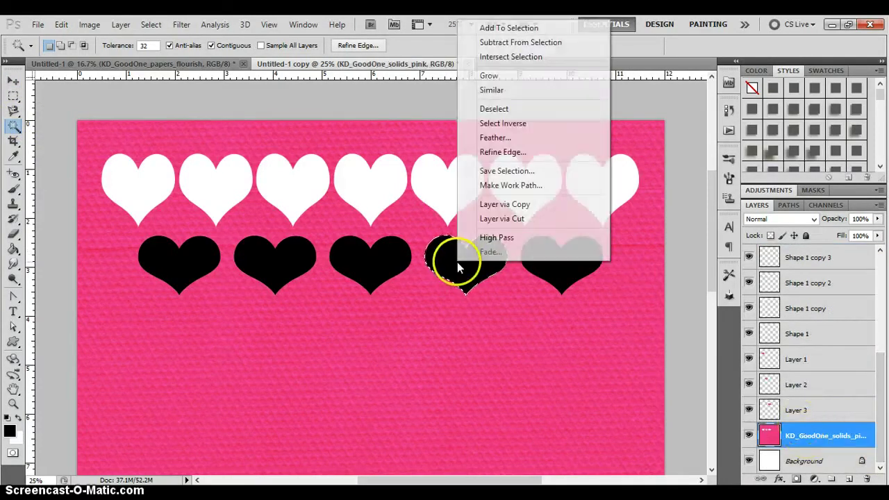
{"action": "left_click", "coordinate": [489, 219]}
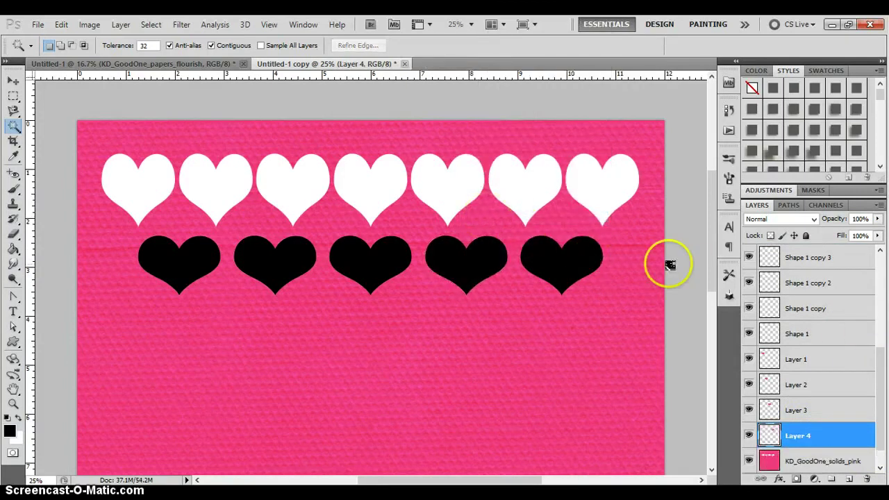
Select the fifth black heart's outline on Shape 2 copy 4 and cut that shape from the pink paper onto a new layer
{"action": "left_click", "coordinate": [14, 80]}
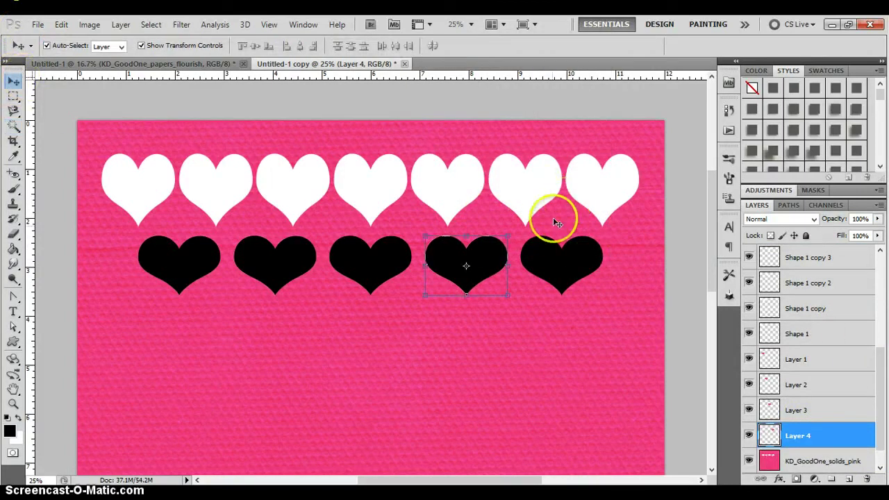
{"action": "left_click_drag", "start_coordinate": [553, 218], "coordinate": [565, 264]}
{"action": "left_click", "coordinate": [565, 263]}
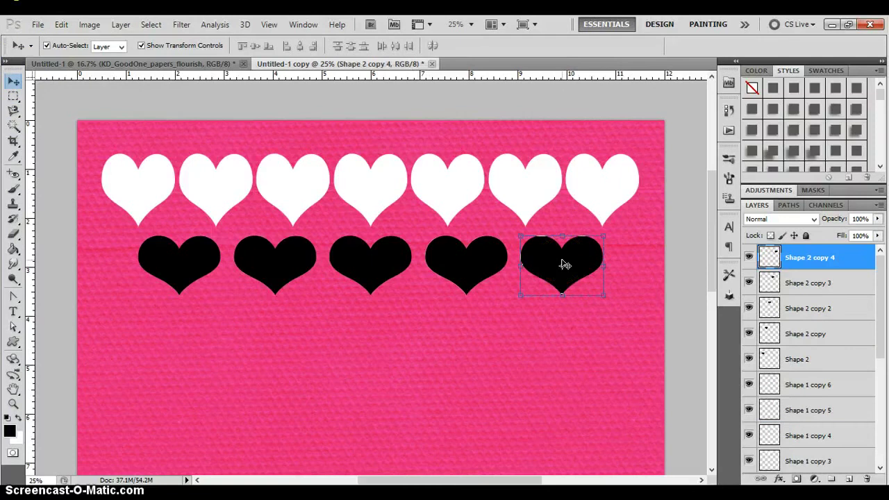
{"action": "key", "text": "w"}
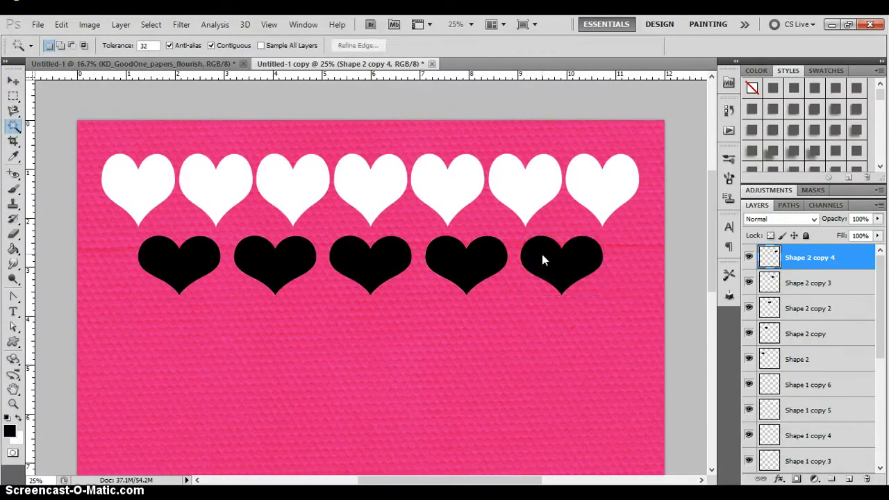
{"action": "left_click", "coordinate": [541, 259]}
{"action": "left_click_drag", "start_coordinate": [876, 268], "coordinate": [880, 416]}
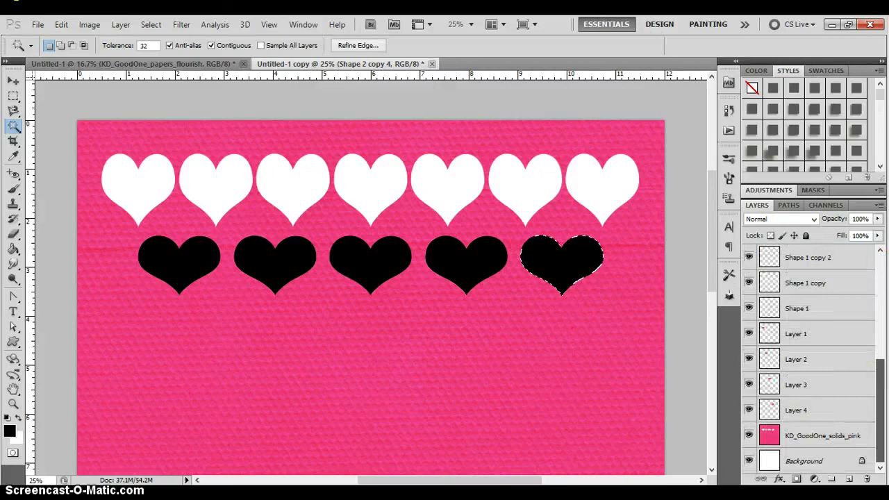
{"action": "left_click", "coordinate": [827, 435]}
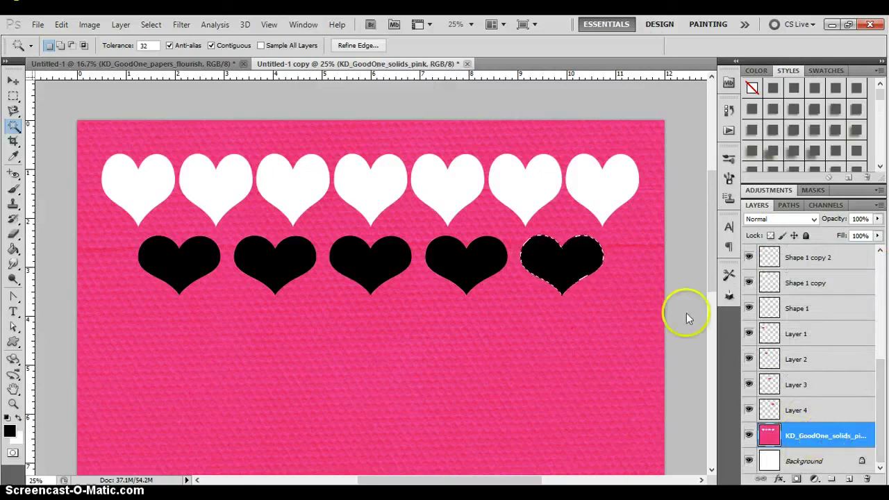
{"action": "right_click", "coordinate": [549, 254]}
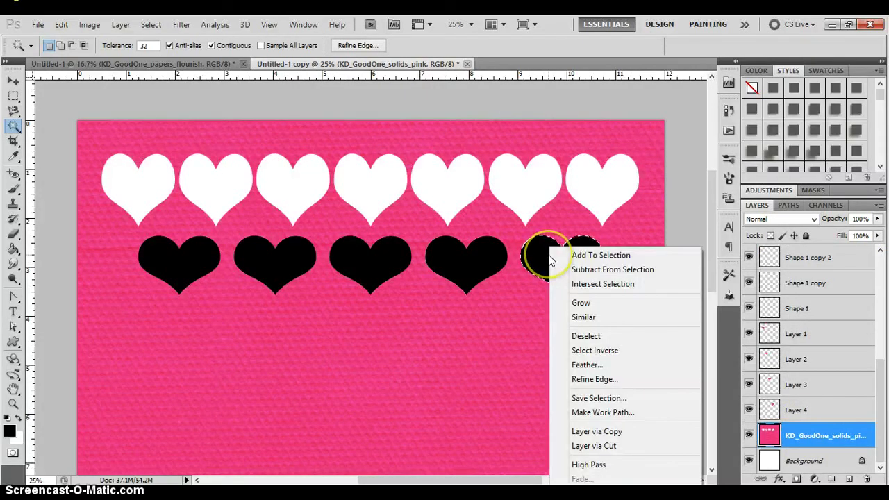
{"action": "left_click", "coordinate": [603, 446]}
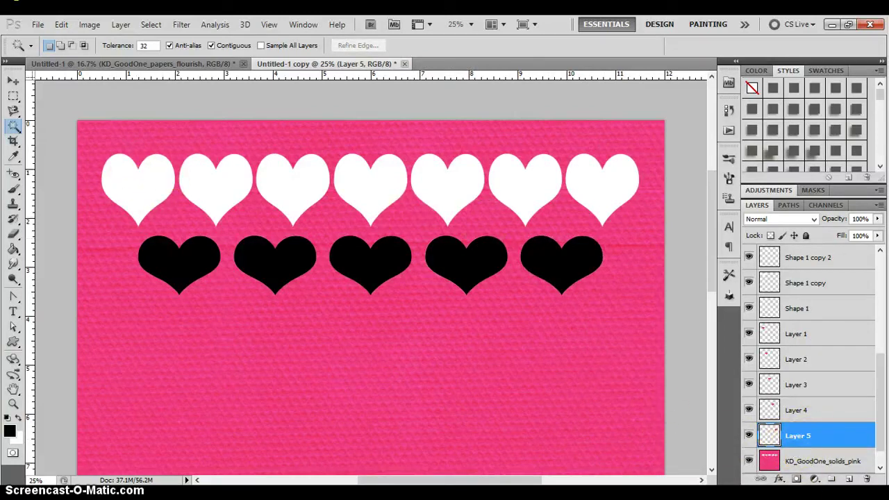
Bring the KD_GoodOne_solids_pink layer to the front and hide the five black heart layers, Shape 2 through Shape 2 copy 4
{"action": "left_click", "coordinate": [793, 460]}
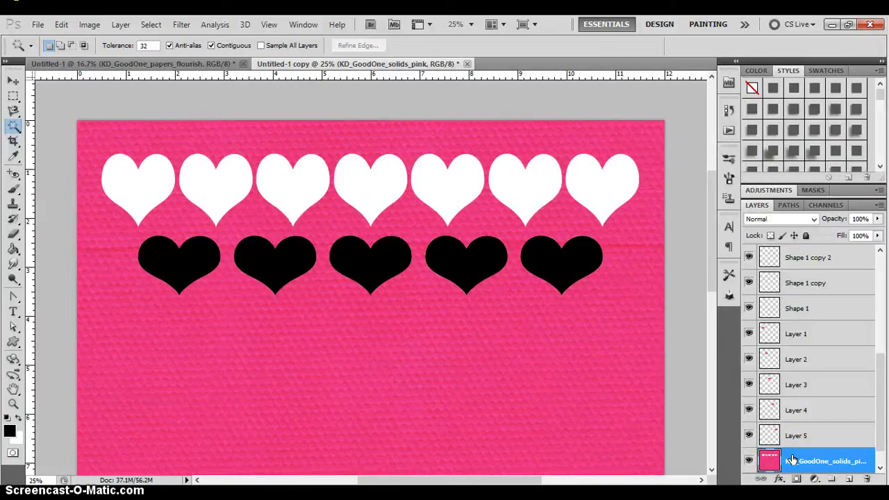
{"action": "key", "text": "ctrl+shift+bracketright"}
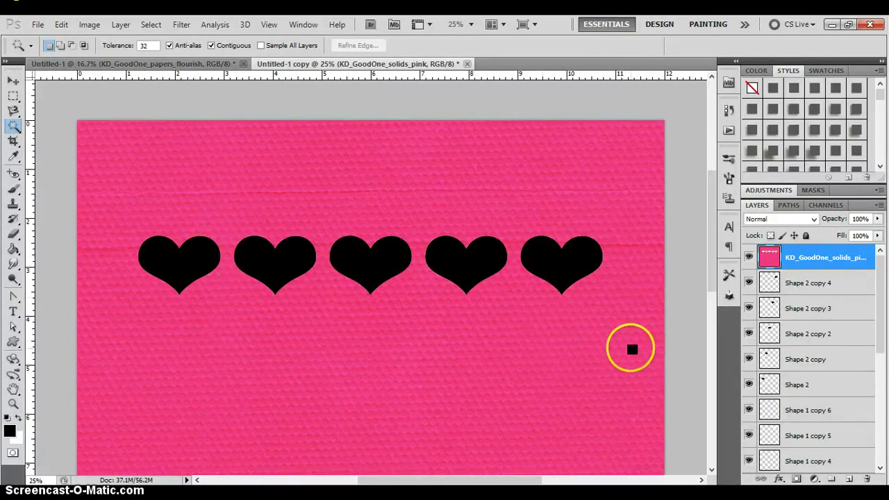
{"action": "left_click", "coordinate": [750, 282]}
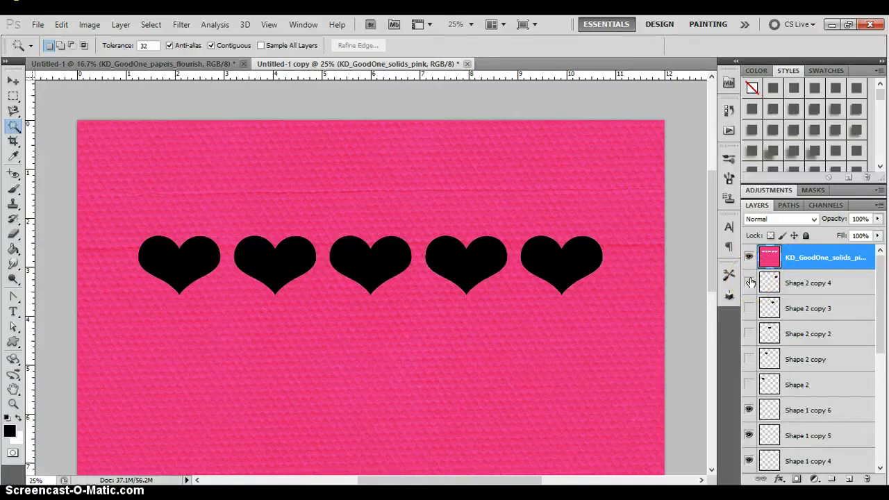
{"action": "left_click", "coordinate": [729, 452]}
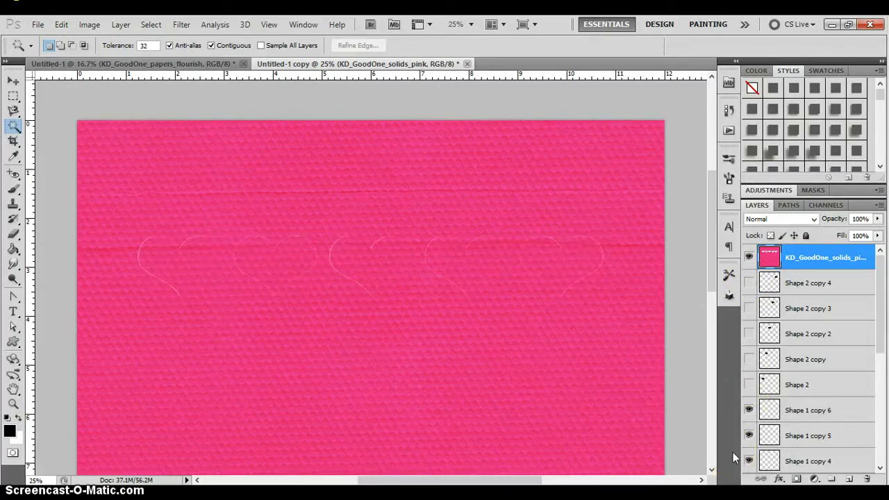
Apply a drop shadow style preset to the KD_GoodOne_solids_pink layer to give the heart cut-outs depth
{"action": "left_click", "coordinate": [790, 355]}
{"action": "left_click_drag", "start_coordinate": [768, 292], "coordinate": [847, 267]}
{"action": "left_click_drag", "start_coordinate": [847, 266], "coordinate": [792, 109]}
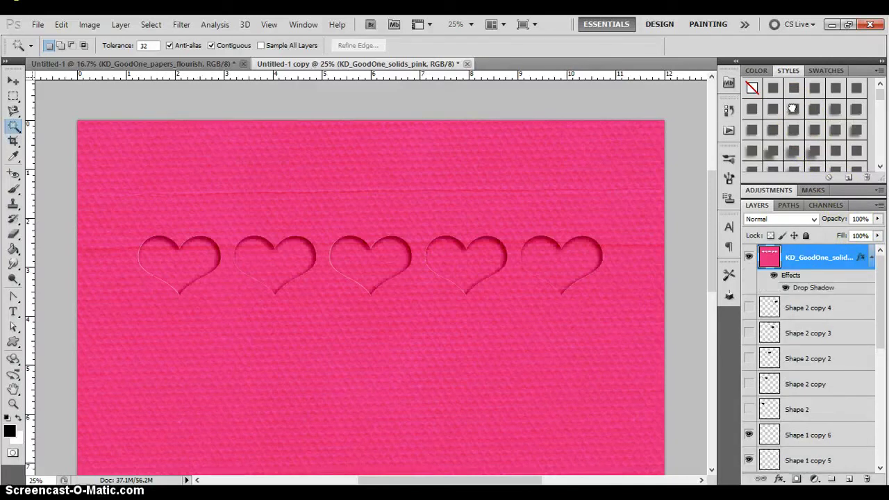
{"action": "left_click", "coordinate": [856, 86]}
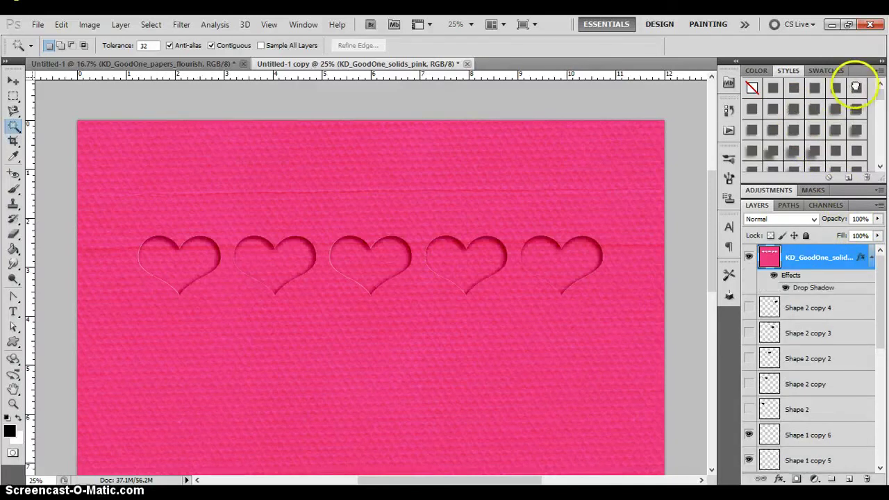
{"action": "left_click", "coordinate": [791, 109]}
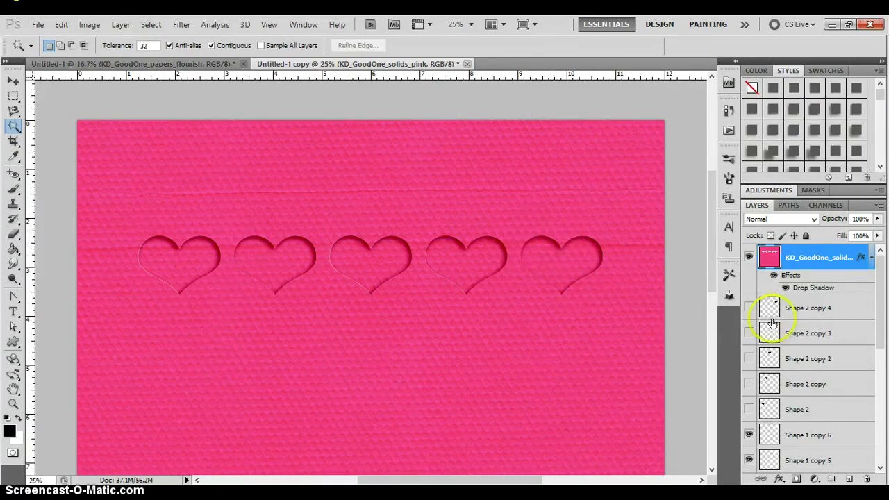
Select the first heart's Layer 1 and place the purple KD_GoodOne_papers_news paper directly above it at full size
{"action": "left_click_drag", "start_coordinate": [883, 272], "coordinate": [886, 400]}
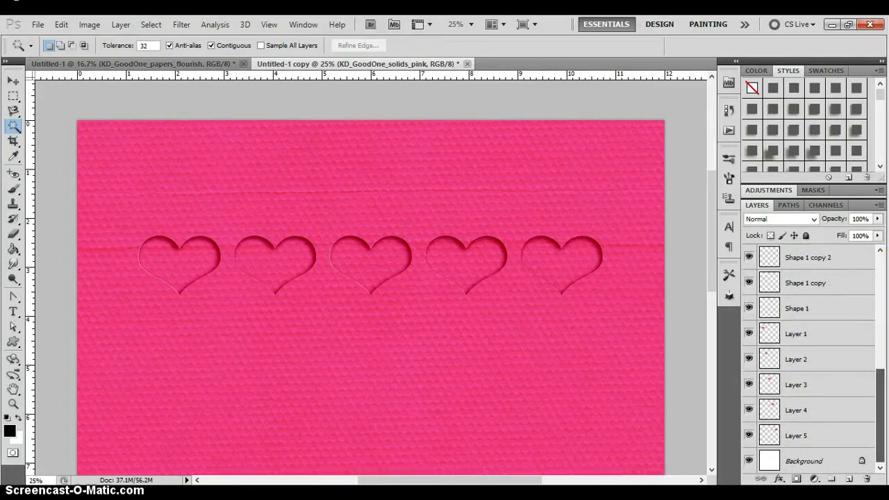
{"action": "key", "text": "v"}
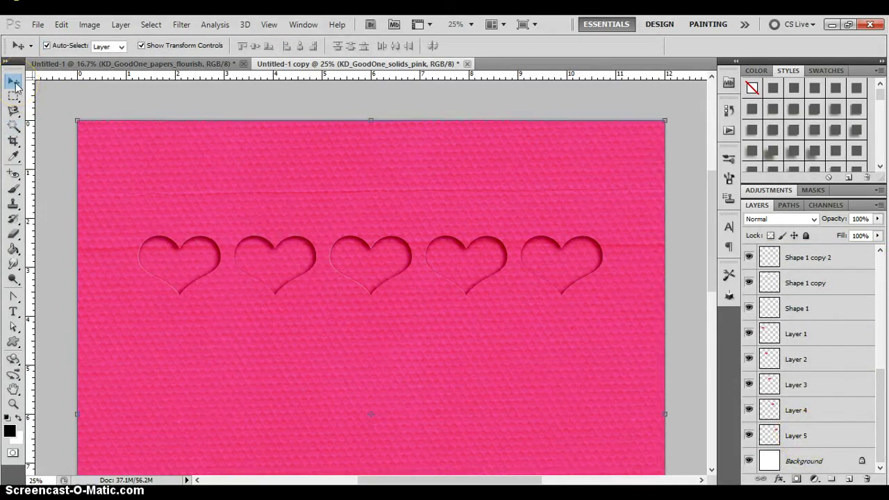
{"action": "left_click", "coordinate": [191, 264]}
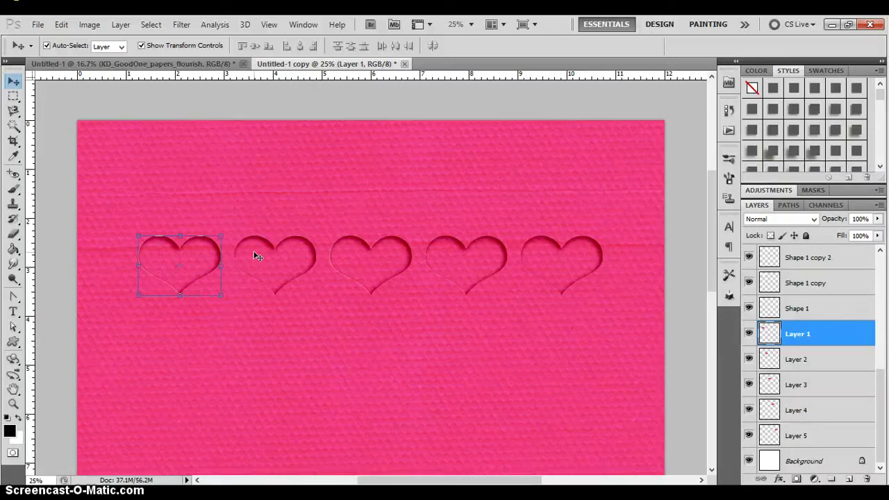
{"action": "left_click", "coordinate": [36, 25]}
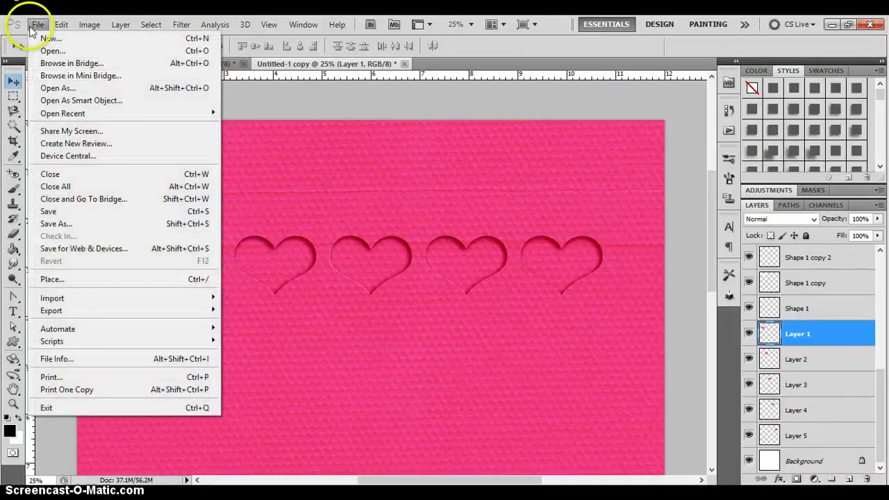
{"action": "left_click", "coordinate": [65, 279]}
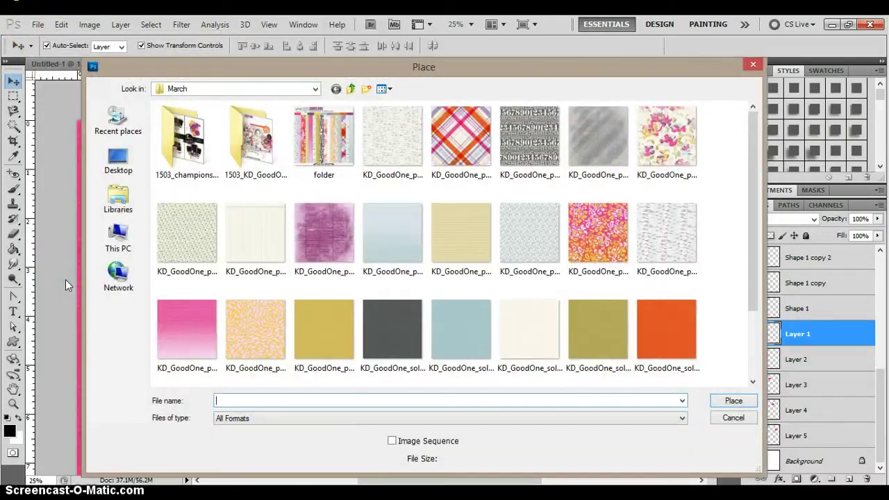
{"action": "double_click", "coordinate": [319, 220]}
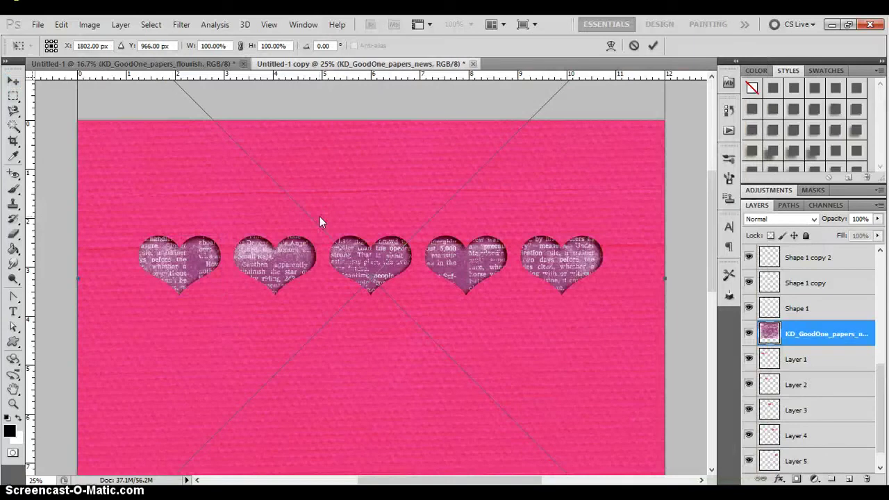
{"action": "key", "text": "Return"}
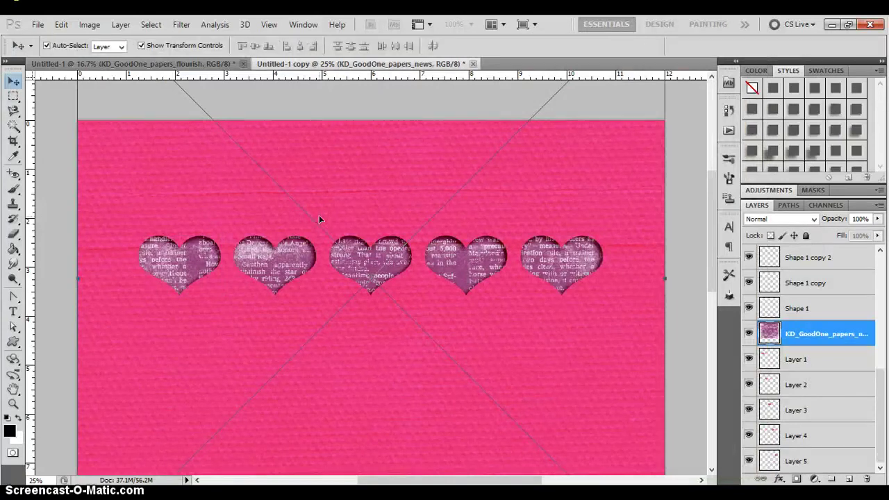
{"action": "left_click", "coordinate": [319, 215]}
{"action": "left_click", "coordinate": [207, 269]}
{"action": "left_click_drag", "start_coordinate": [207, 270], "coordinate": [150, 261]}
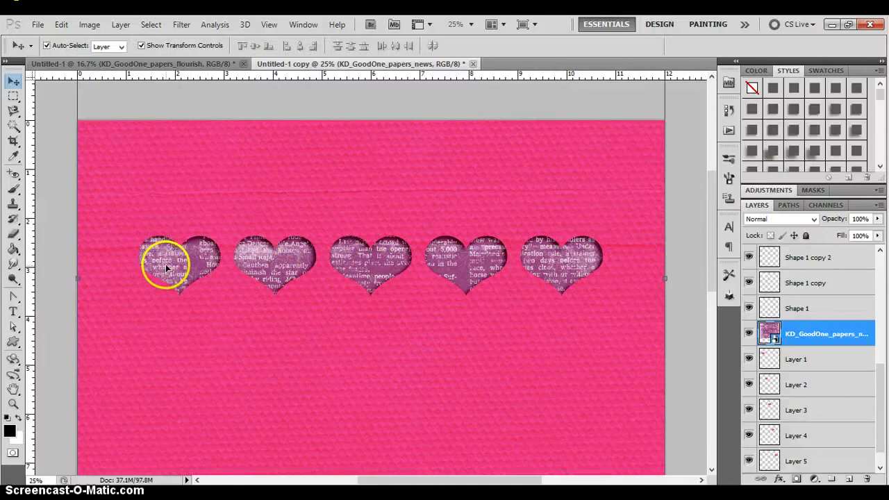
Clip the KD_GoodOne_papers_news paper to Layer 1 so it fills only the first heart
{"action": "left_click", "coordinate": [813, 344], "text": "alt"}
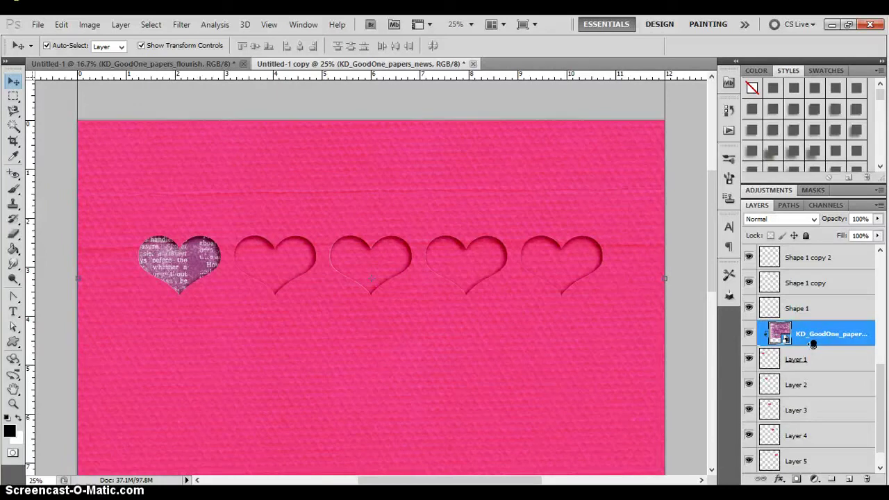
{"action": "left_click", "coordinate": [812, 344], "text": "alt"}
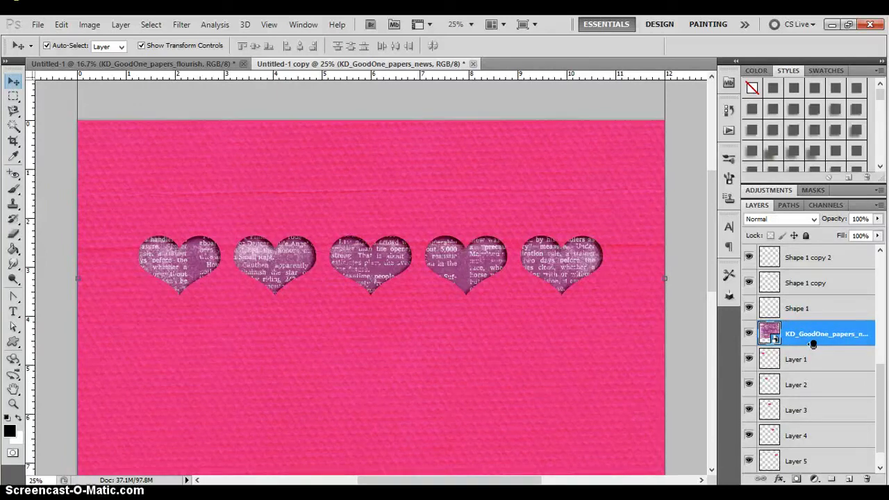
{"action": "left_click", "coordinate": [812, 344], "text": "alt"}
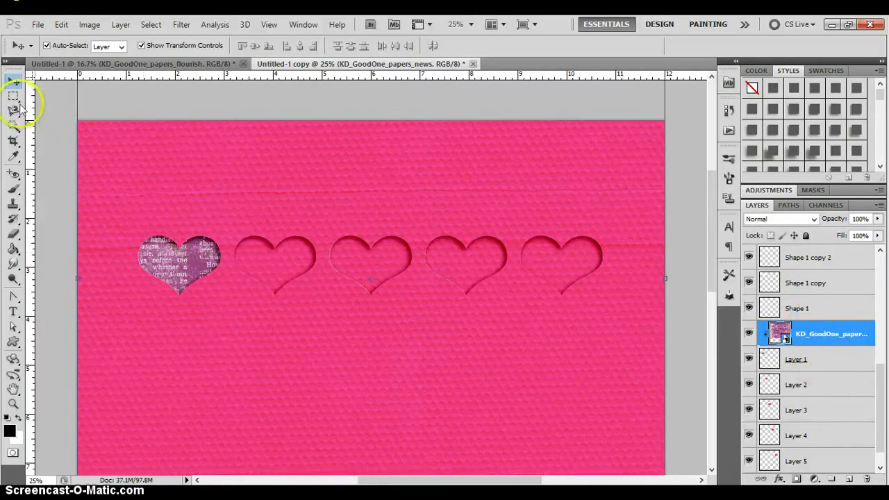
Place the floral KD_GoodOne_papers_flourish paper above the second heart's Layer 2 and clip it to that heart
{"action": "left_click", "coordinate": [293, 256]}
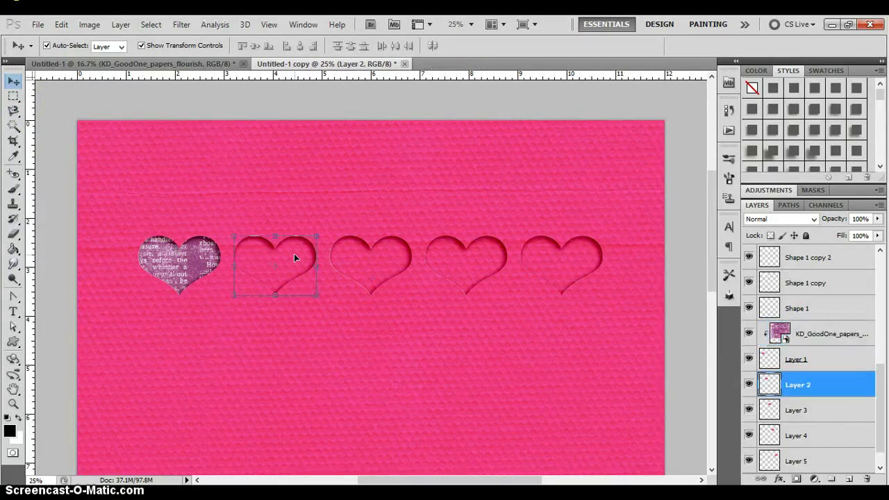
{"action": "left_click", "coordinate": [38, 24]}
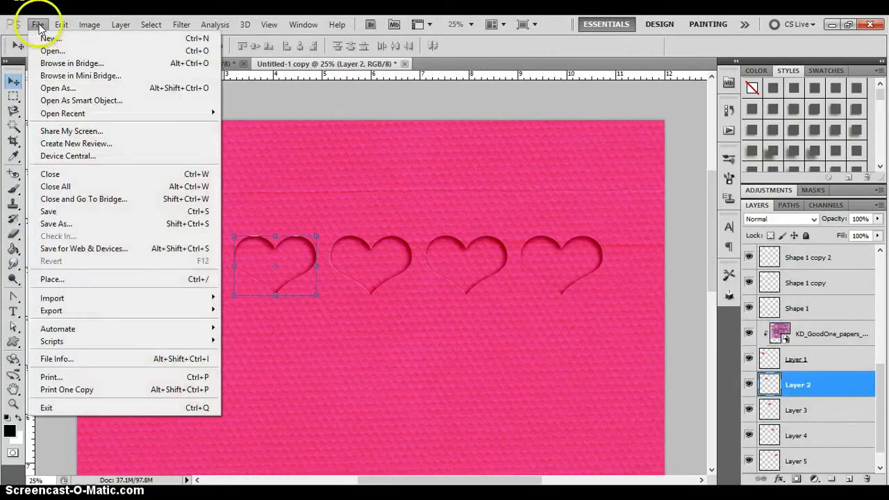
{"action": "left_click", "coordinate": [52, 280]}
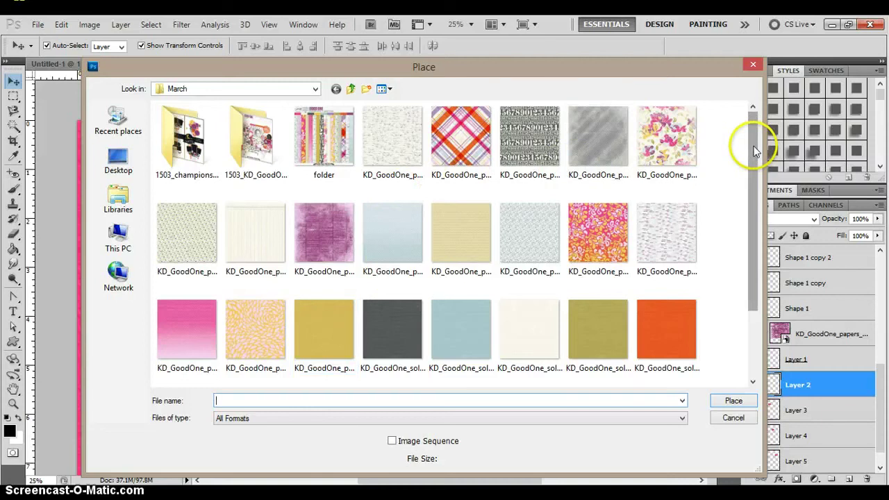
{"action": "left_click_drag", "start_coordinate": [752, 146], "coordinate": [750, 238]}
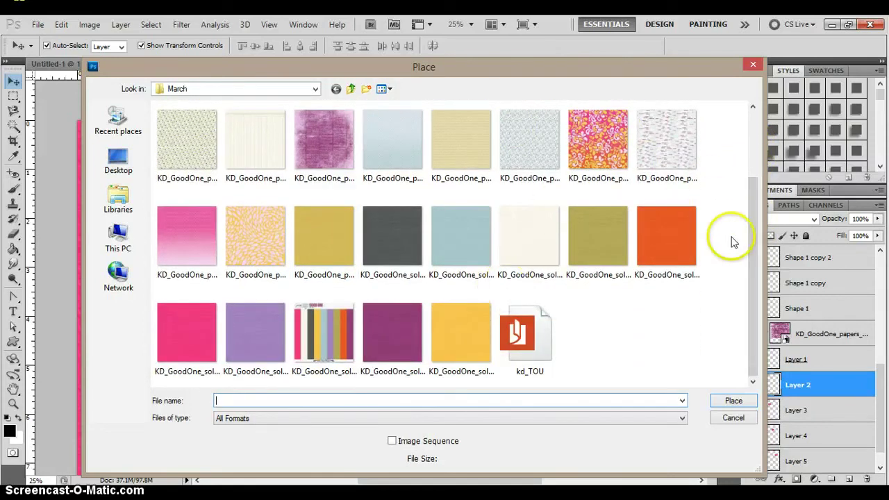
{"action": "left_click_drag", "start_coordinate": [753, 259], "coordinate": [756, 159]}
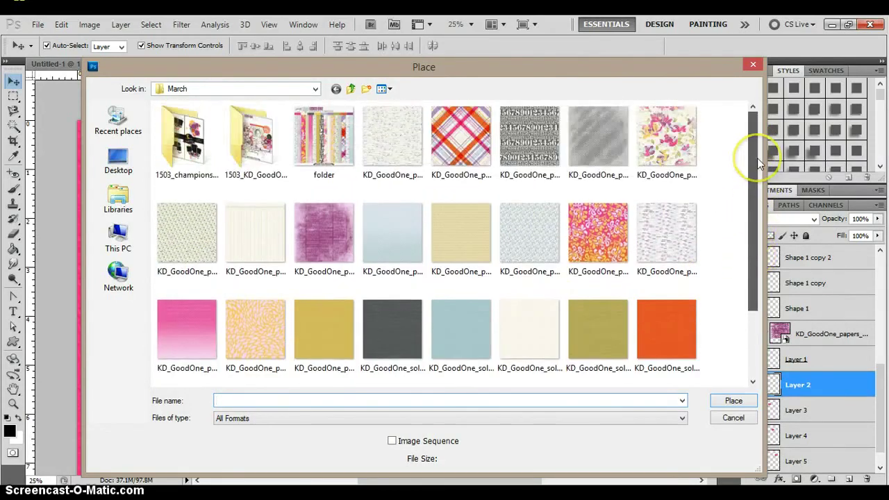
{"action": "double_click", "coordinate": [664, 140]}
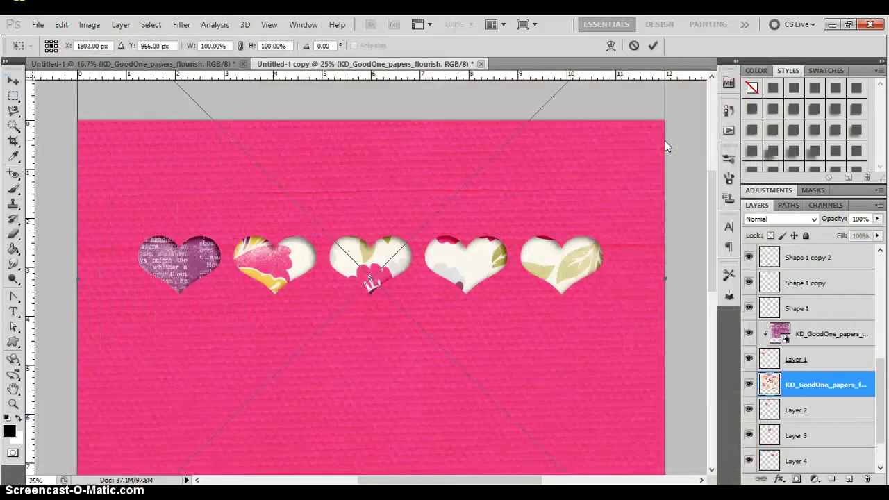
{"action": "key", "text": "Return"}
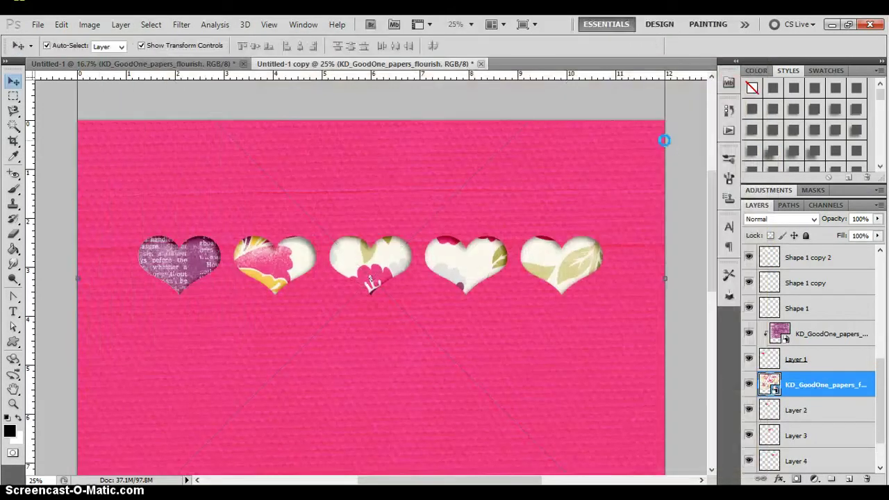
{"action": "key", "text": "ctrl+alt+g"}
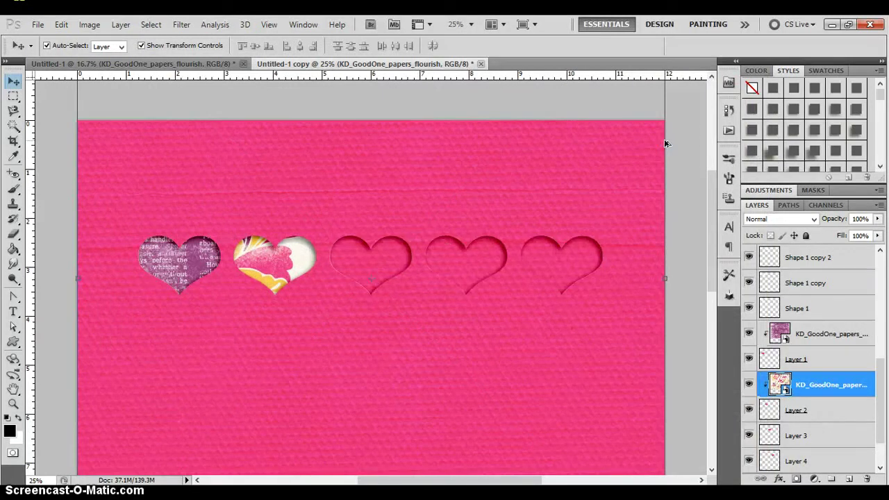
Place the KD_GoodOne_papers_gpsness paper above the third heart's Layer 3 and clip it to that heart
{"action": "left_click", "coordinate": [381, 258]}
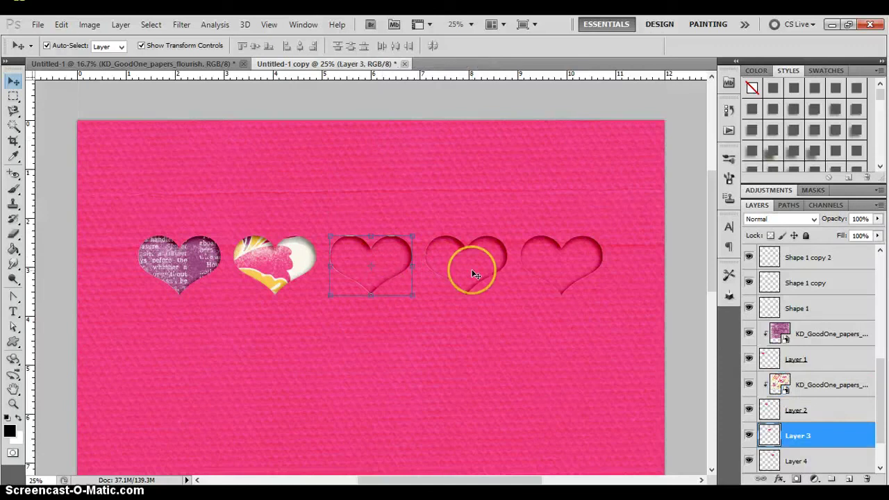
{"action": "left_click", "coordinate": [36, 25]}
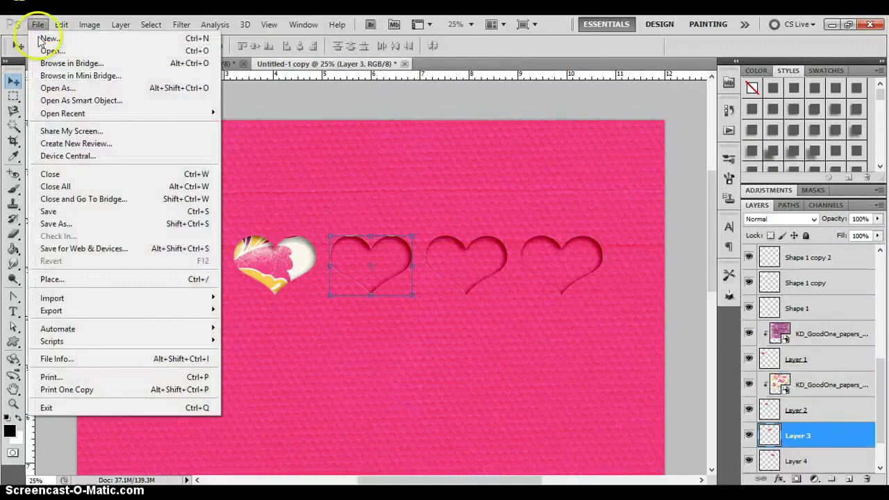
{"action": "left_click", "coordinate": [56, 280]}
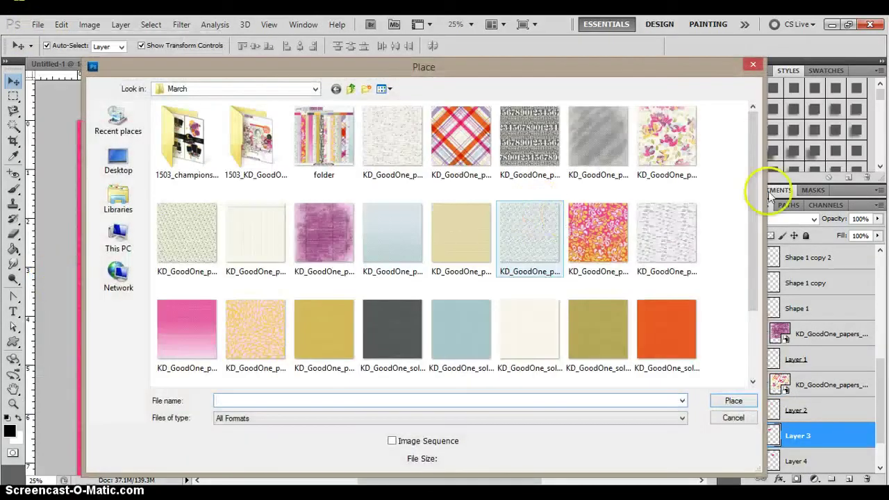
{"action": "double_click", "coordinate": [601, 223]}
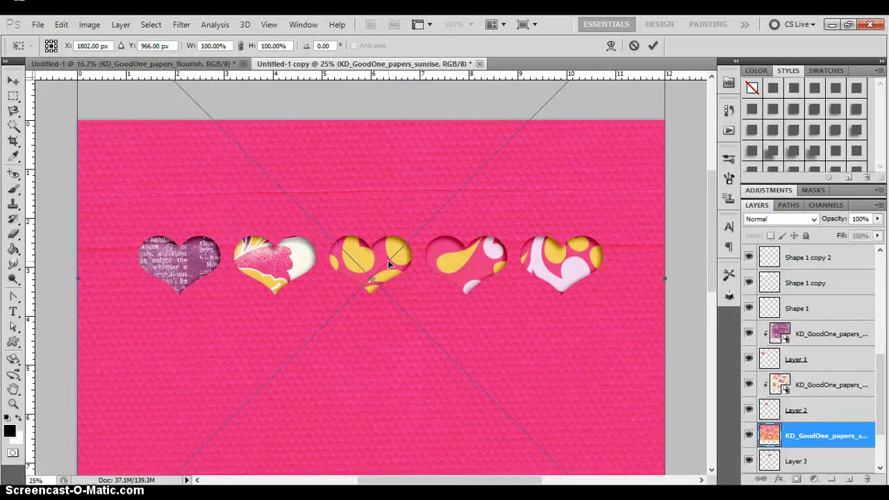
{"action": "key", "text": "Escape"}
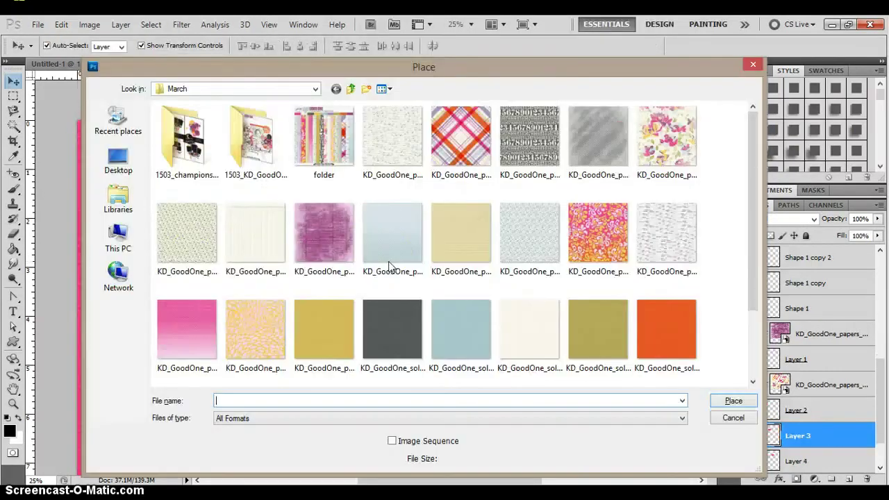
{"action": "left_click", "coordinate": [223, 262]}
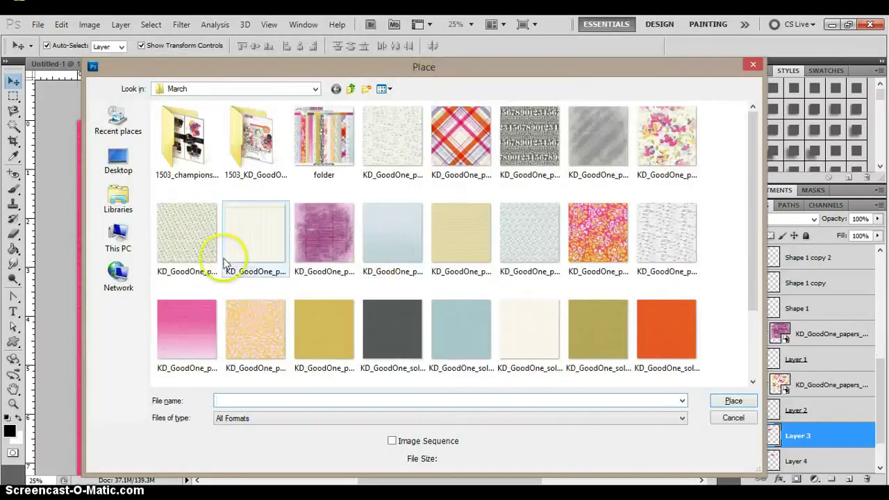
{"action": "double_click", "coordinate": [183, 234]}
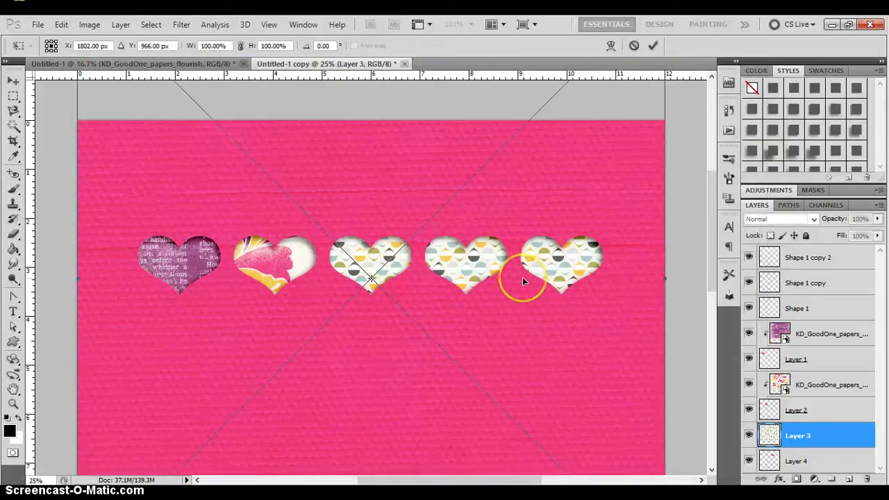
{"action": "key", "text": "Return"}
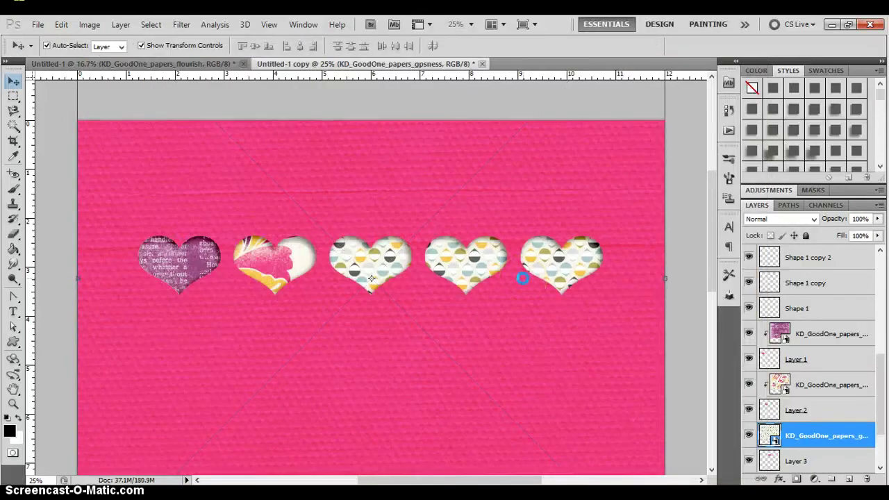
{"action": "key", "text": "ctrl+alt+g"}
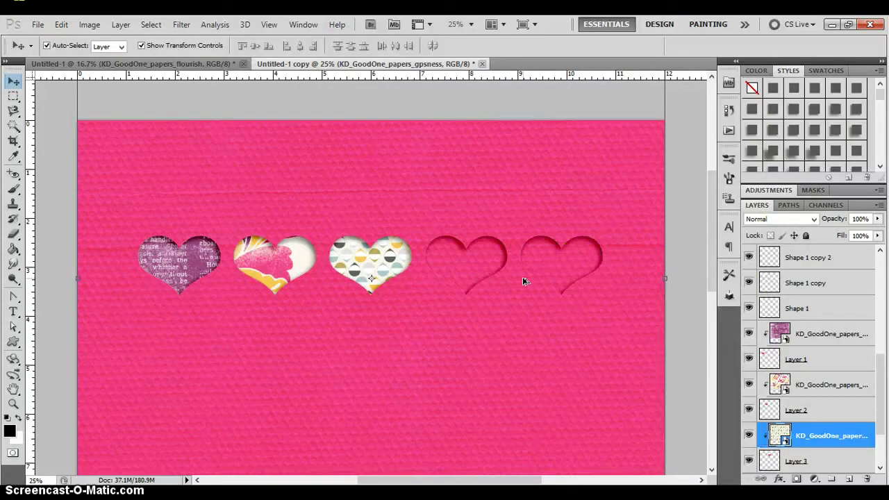
Place the plaid KD_GoodOne_papers_berrypicnic paper above the fourth heart's Layer 4 and clip it to that heart
{"action": "left_click", "coordinate": [471, 263]}
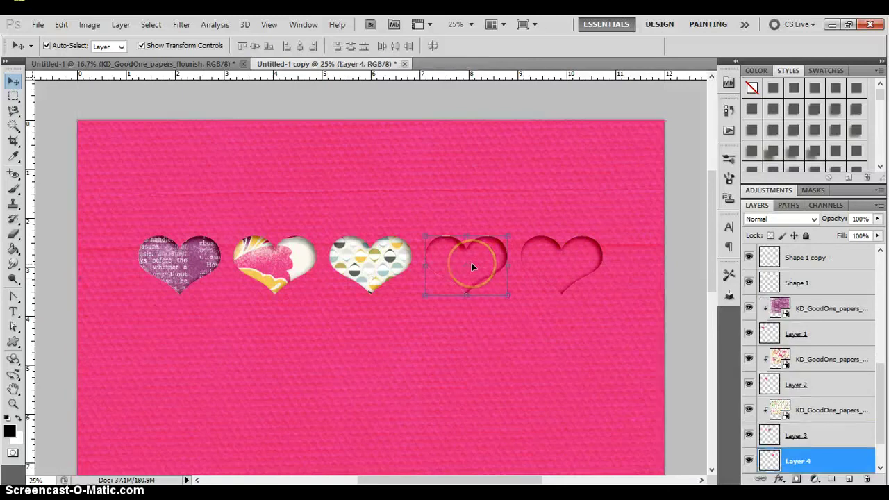
{"action": "left_click", "coordinate": [37, 24]}
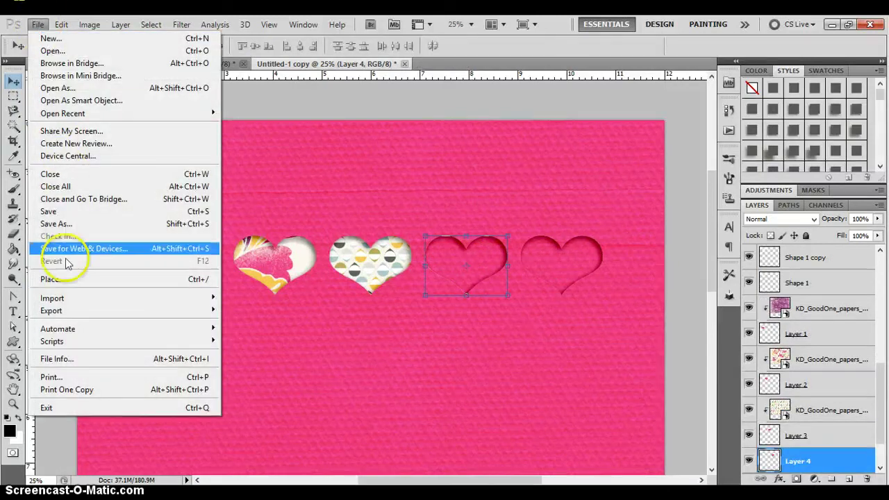
{"action": "left_click", "coordinate": [66, 281]}
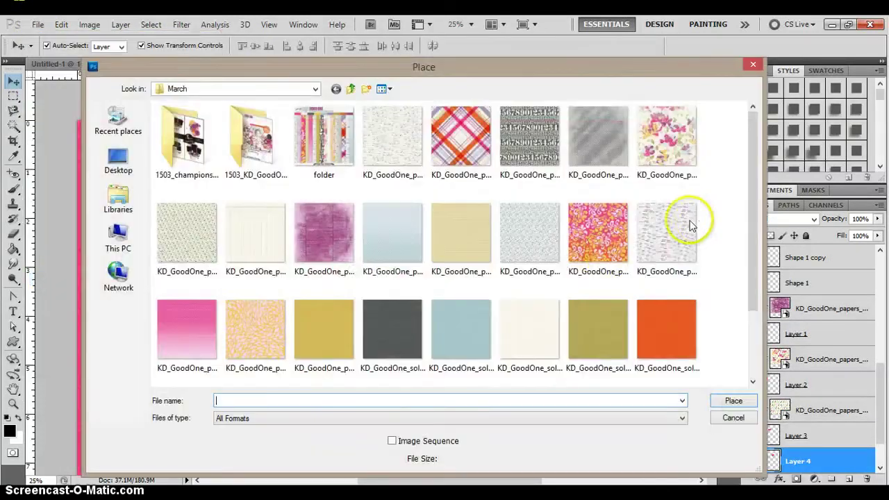
{"action": "left_click_drag", "start_coordinate": [753, 148], "coordinate": [789, 128]}
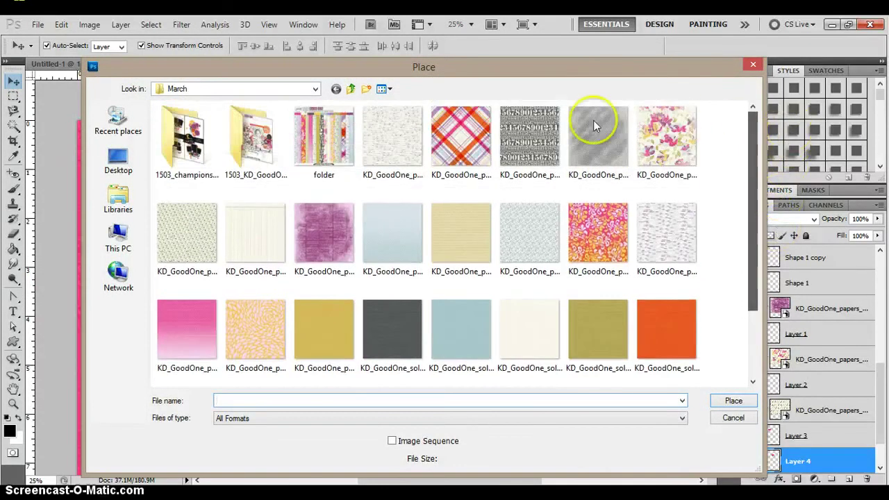
{"action": "double_click", "coordinate": [453, 129]}
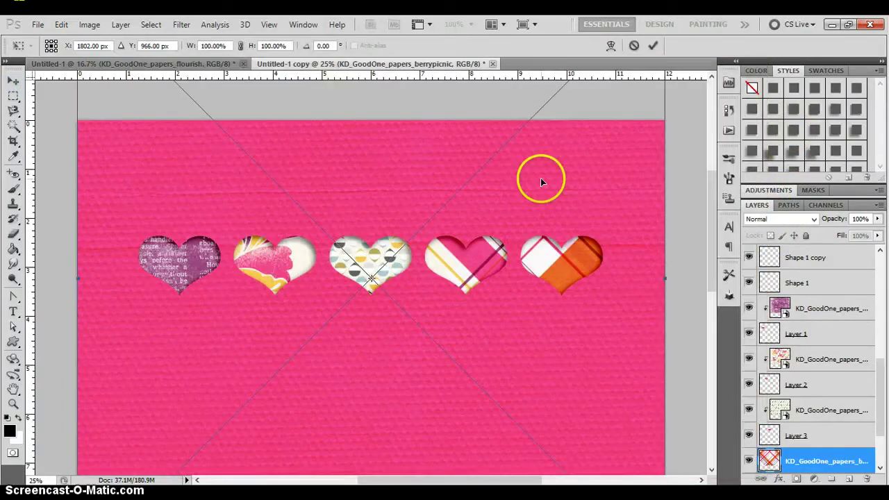
{"action": "key", "text": "Return"}
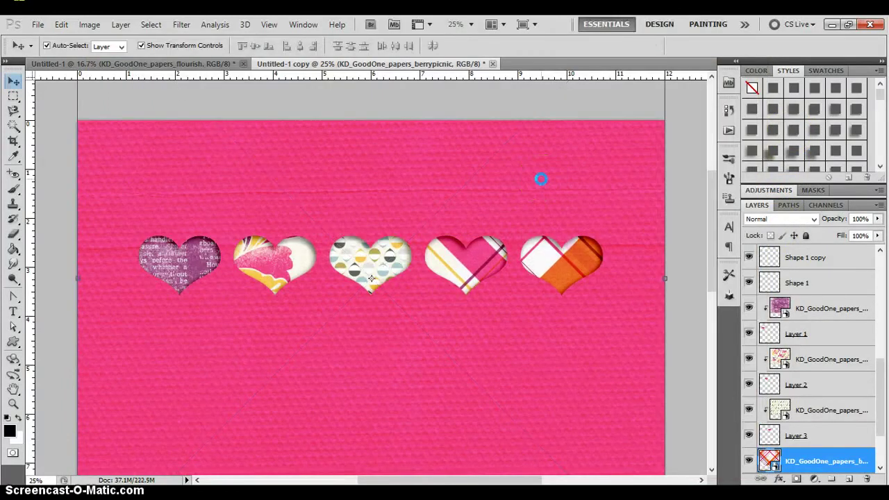
{"action": "key", "text": "ctrl+alt+g"}
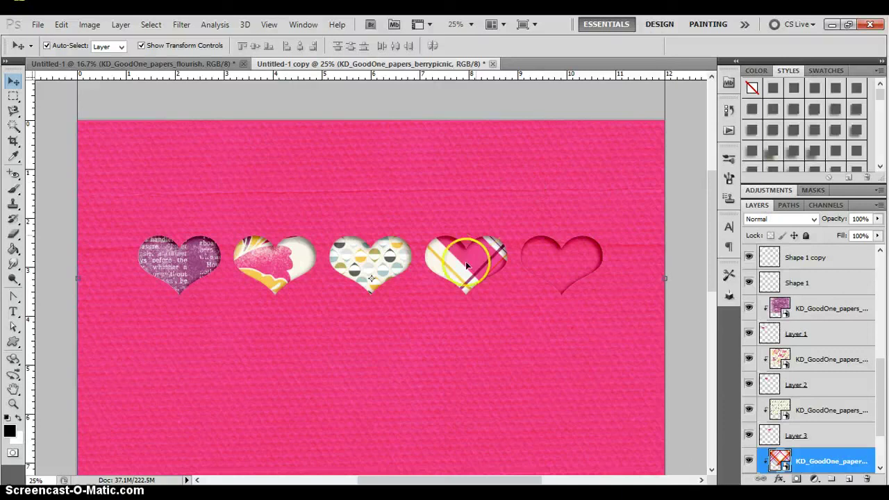
Shift the plaid berrypicnic paper within the fourth heart and scale it proportionally to about 70%
{"action": "mouse_move", "coordinate": [465, 261]}
{"action": "left_mouse_down"}
{"action": "mouse_move", "coordinate": [478, 257]}
{"action": "mouse_move", "coordinate": [449, 317]}
{"action": "mouse_move", "coordinate": [453, 345]}
{"action": "mouse_move", "coordinate": [455, 254]}
{"action": "mouse_move", "coordinate": [455, 308]}
{"action": "mouse_move", "coordinate": [423, 309]}
{"action": "mouse_move", "coordinate": [452, 246]}
{"action": "mouse_move", "coordinate": [467, 281]}
{"action": "mouse_move", "coordinate": [498, 312]}
{"action": "mouse_move", "coordinate": [465, 262]}
{"action": "left_mouse_up"}
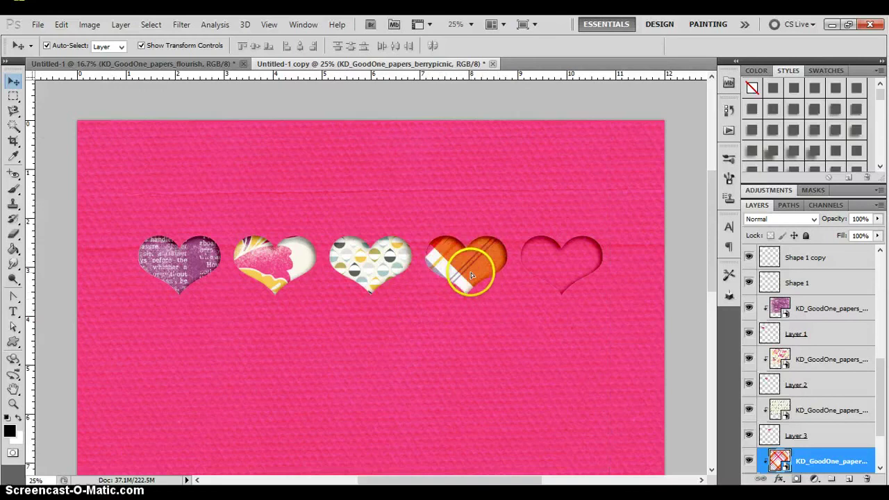
{"action": "left_click", "coordinate": [626, 161]}
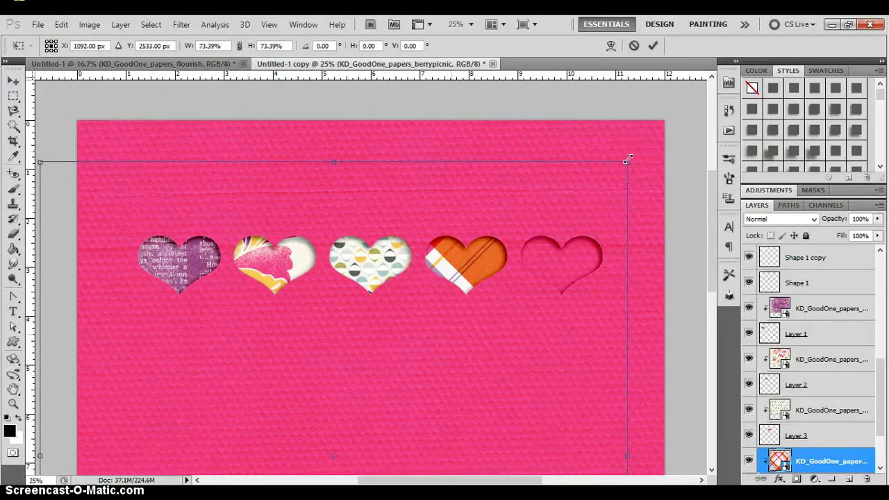
{"action": "left_click_drag", "start_coordinate": [627, 161], "coordinate": [452, 338]}
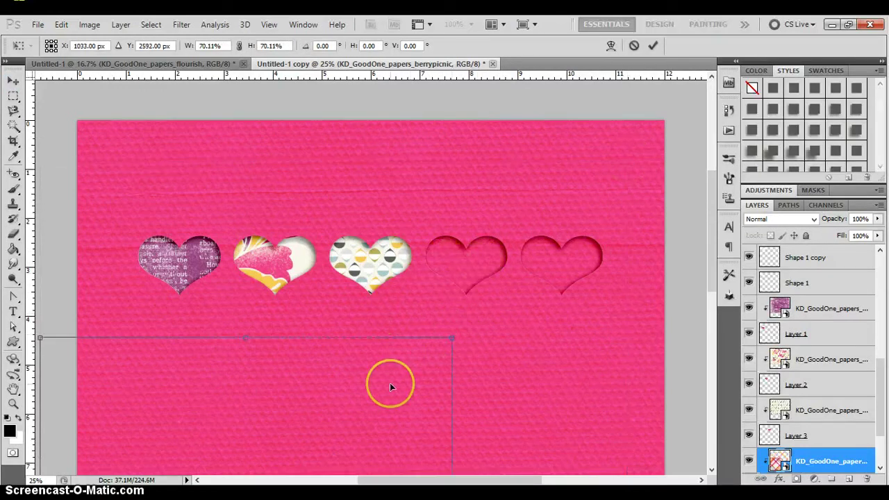
Reposition the scaled plaid paper over the fourth heart so the pattern fills it completely, and apply the transform
{"action": "left_click_drag", "start_coordinate": [390, 386], "coordinate": [524, 225]}
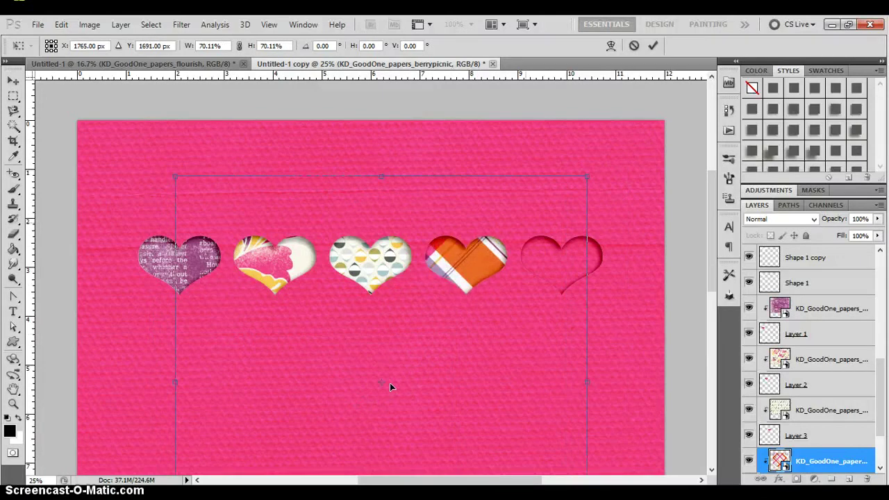
{"action": "key", "text": "shift+Down"}
{"action": "key", "text": "shift+Down"}
{"action": "key", "text": "shift+Down"}
{"action": "key", "text": "shift+Down"}
{"action": "key", "text": "shift+Down"}
{"action": "key", "text": "shift+Down"}
{"action": "key", "text": "shift+Down"}
{"action": "key", "text": "shift+Down"}
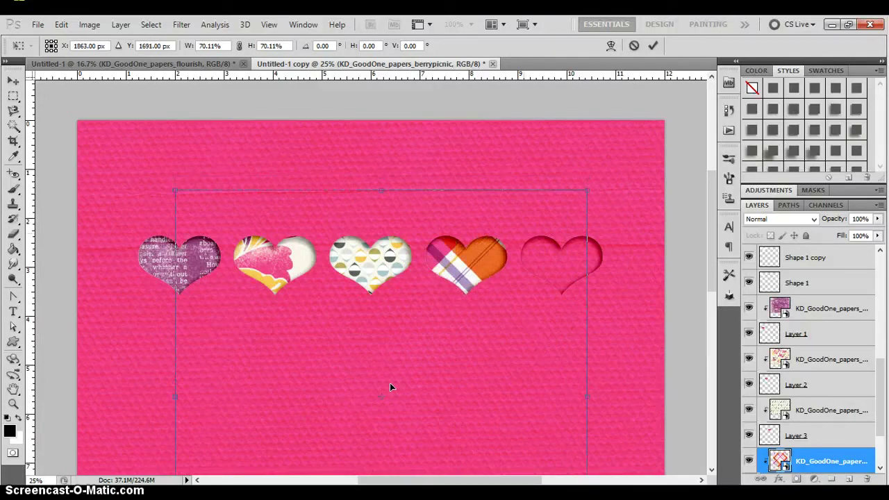
{"action": "left_click_drag", "start_coordinate": [530, 239], "coordinate": [519, 234]}
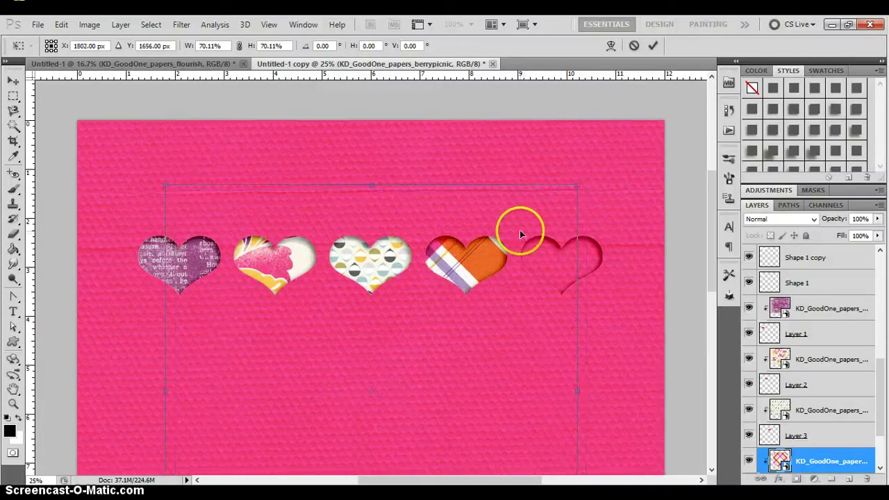
{"action": "key", "text": "Return"}
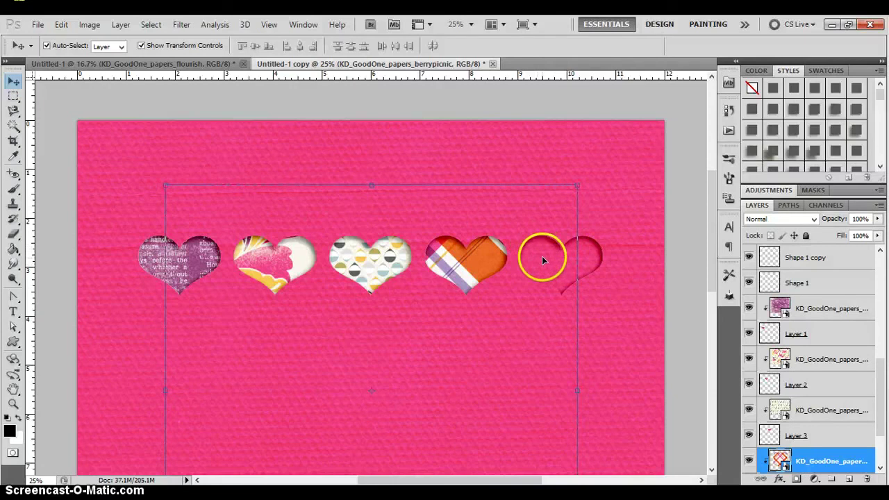
Place the cream KD_GoodOne_papers_ledger paper above the fifth heart's Layer 5 and clip it to that heart
{"action": "left_click", "coordinate": [541, 256]}
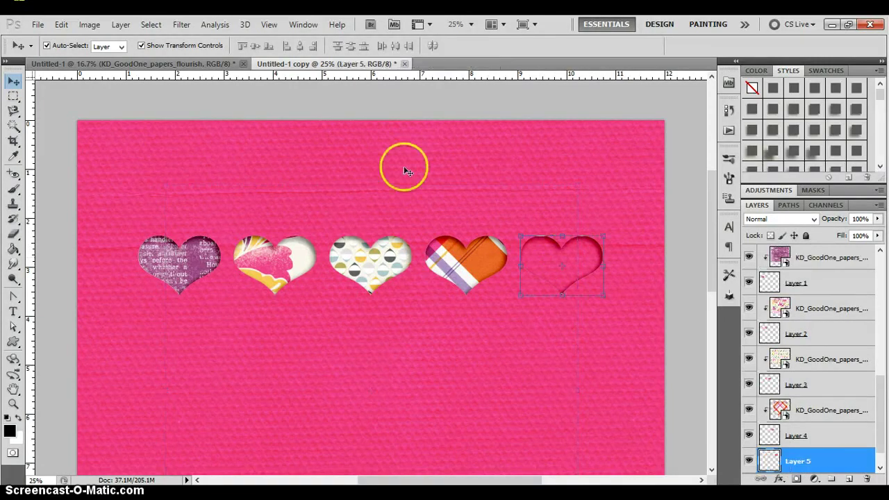
{"action": "left_click", "coordinate": [40, 25]}
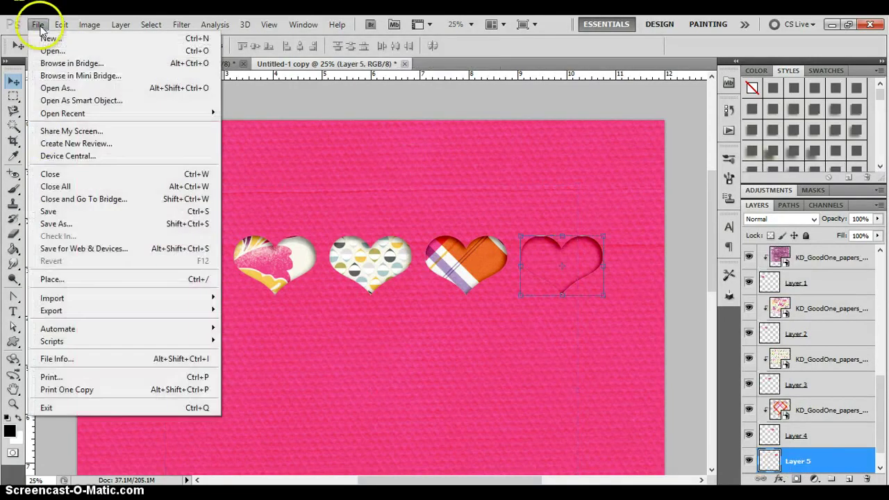
{"action": "left_click", "coordinate": [59, 279]}
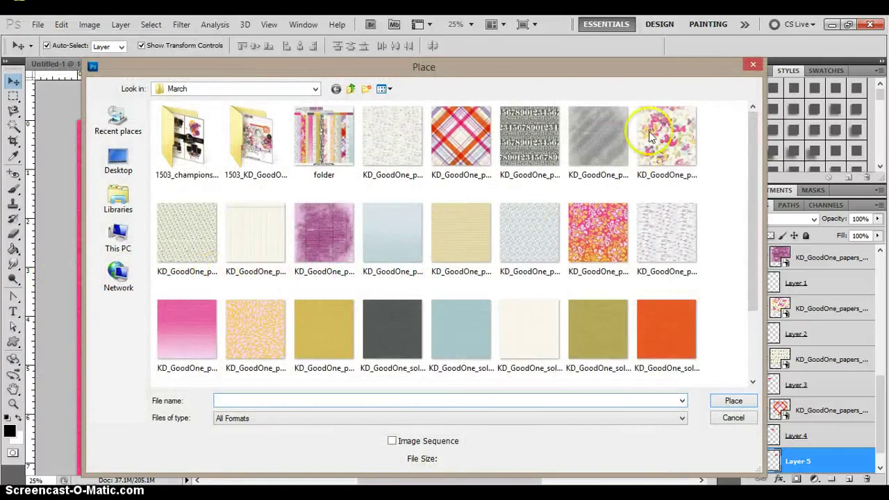
{"action": "left_click_drag", "start_coordinate": [756, 154], "coordinate": [740, 204]}
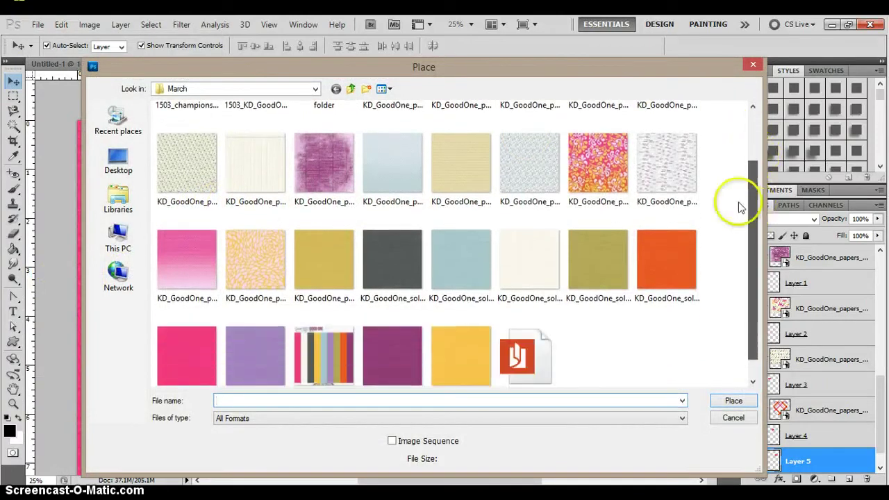
{"action": "left_click", "coordinate": [183, 243]}
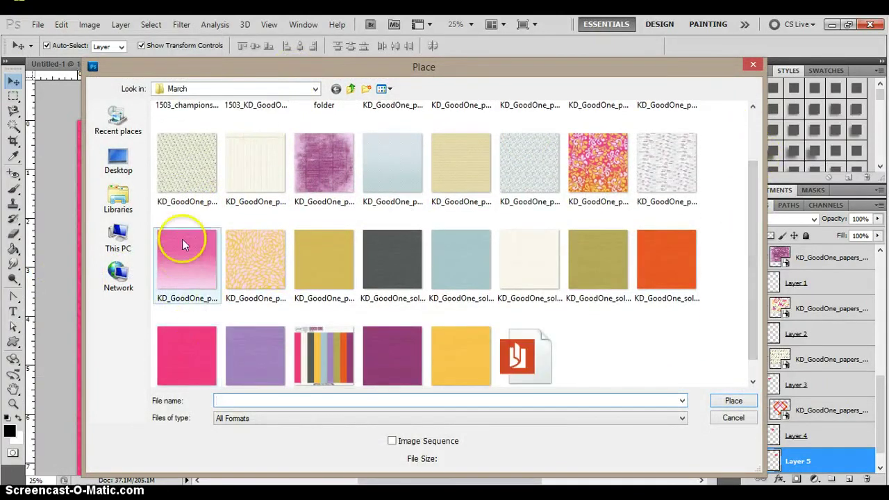
{"action": "double_click", "coordinate": [240, 165]}
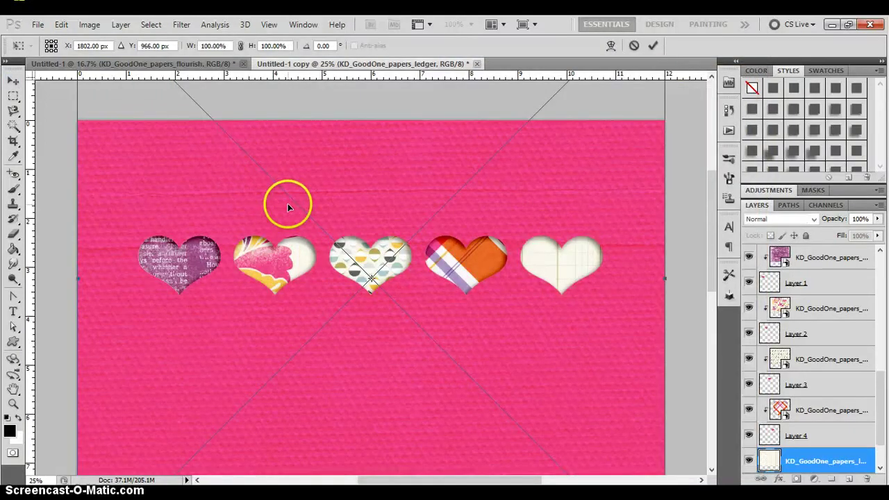
{"action": "key", "text": "Return"}
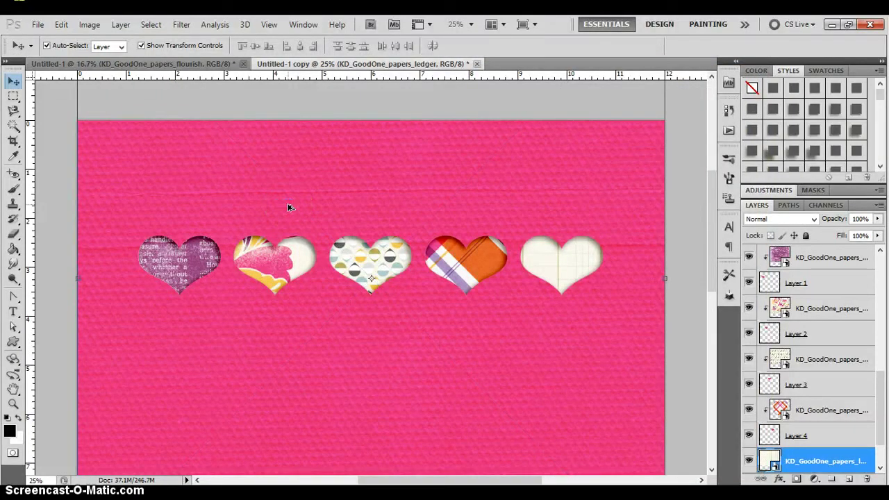
{"action": "key", "text": "ctrl+alt+g"}
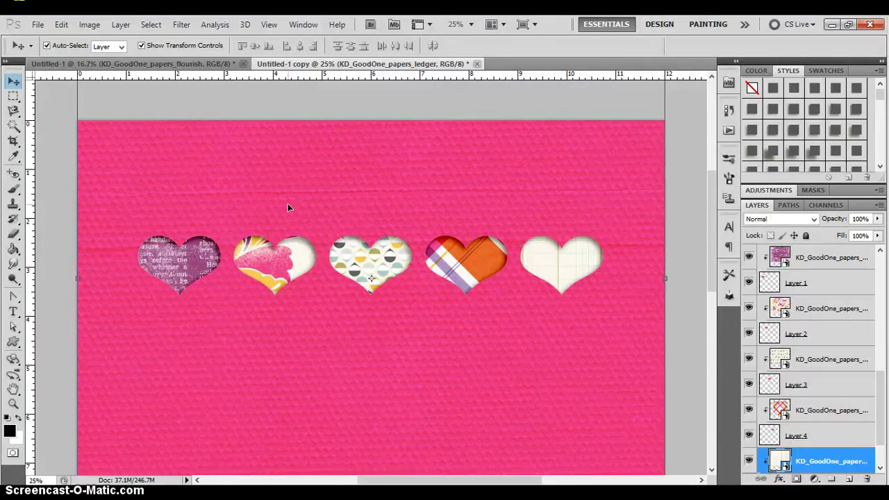
View the whole page and temporarily hide the KD_GoodOne_solids_pink layer to examine the clipped hearts beneath it
{"action": "key", "text": "ctrl+minus"}
{"action": "left_click", "coordinate": [545, 179]}
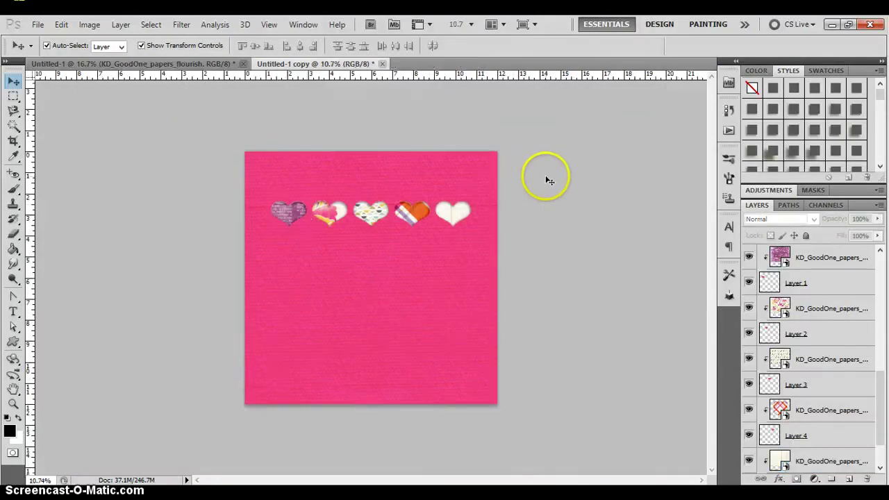
{"action": "key", "text": "ctrl+plus"}
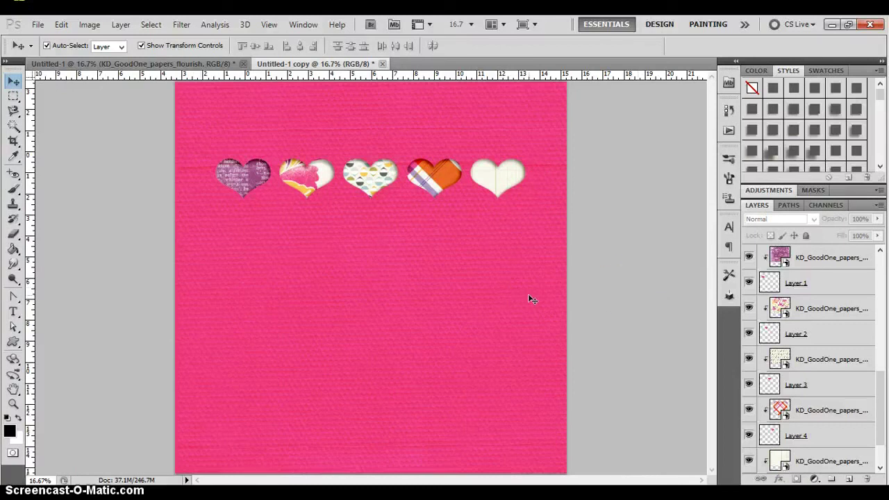
{"action": "left_click", "coordinate": [516, 208]}
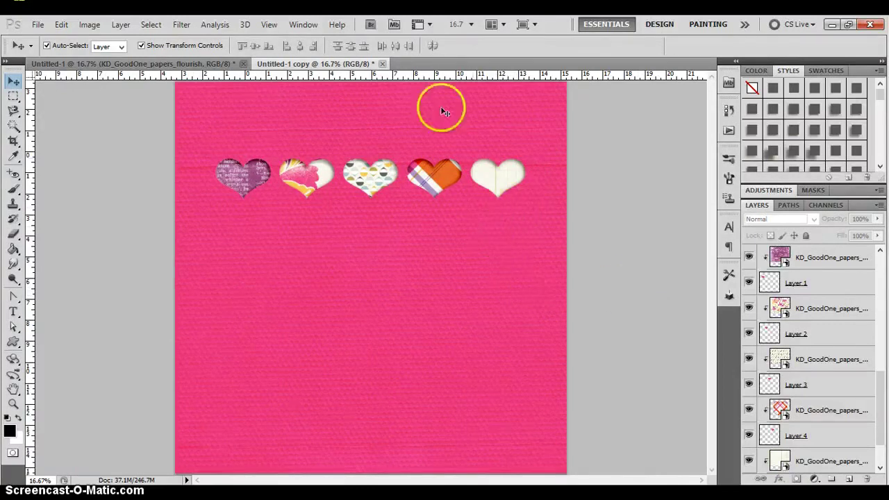
{"action": "left_click", "coordinate": [520, 275]}
{"action": "left_click", "coordinate": [749, 258]}
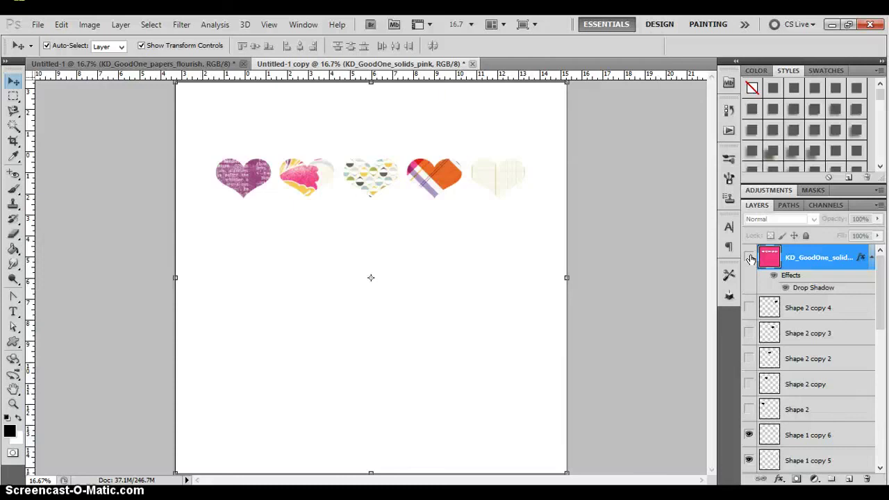
{"action": "left_click", "coordinate": [748, 257]}
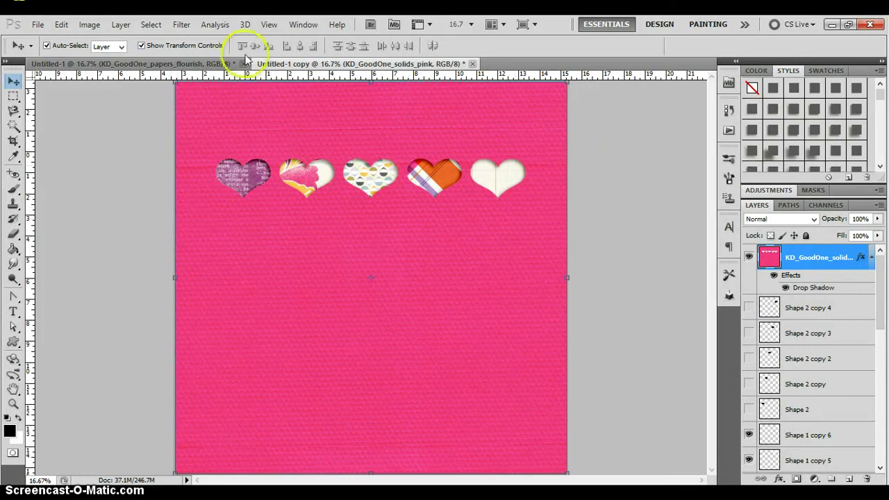
Move the seven heart layers from Shape 1 to Shape 1 copy 6 above the pink paper layer
{"action": "left_click_drag", "start_coordinate": [879, 286], "coordinate": [876, 318]}
{"action": "left_click", "coordinate": [810, 399]}
{"action": "left_click", "coordinate": [813, 274], "text": "shift"}
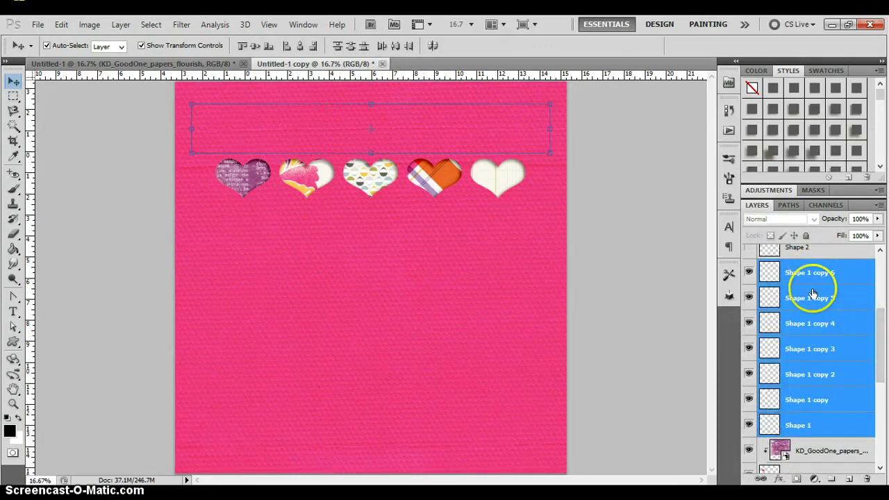
{"action": "left_click", "coordinate": [848, 272]}
{"action": "left_click", "coordinate": [818, 425], "text": "shift"}
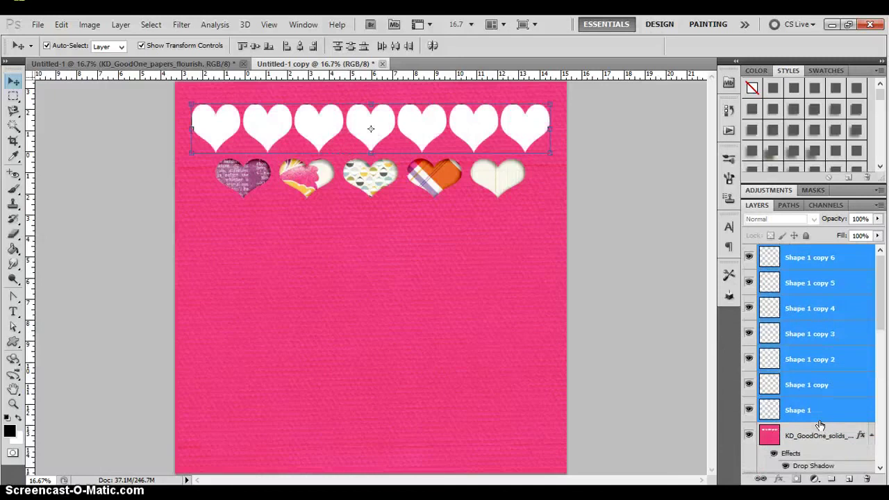
{"action": "left_click_drag", "start_coordinate": [820, 425], "coordinate": [214, 111]}
{"action": "left_click", "coordinate": [214, 111]}
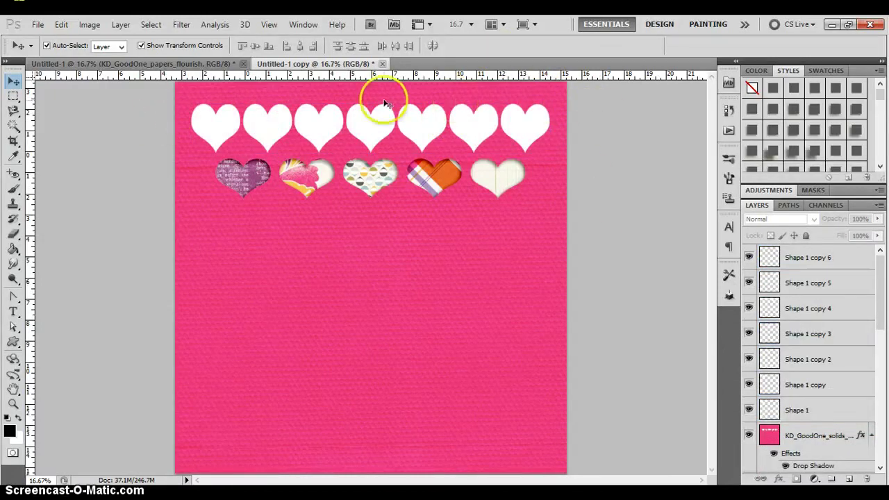
Select the first white heart's outline with the Magic Wand and cut that area of the pink paper onto its own layer
{"action": "left_click", "coordinate": [206, 131]}
{"action": "left_click", "coordinate": [13, 125]}
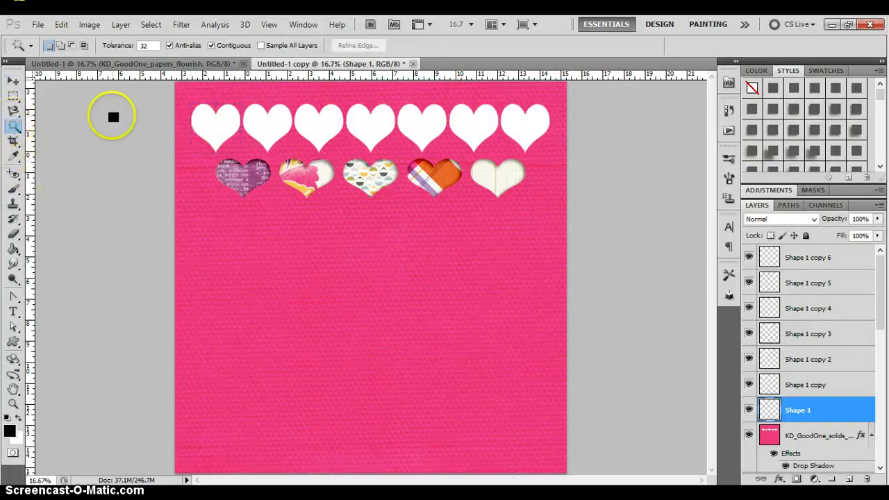
{"action": "left_click", "coordinate": [208, 124]}
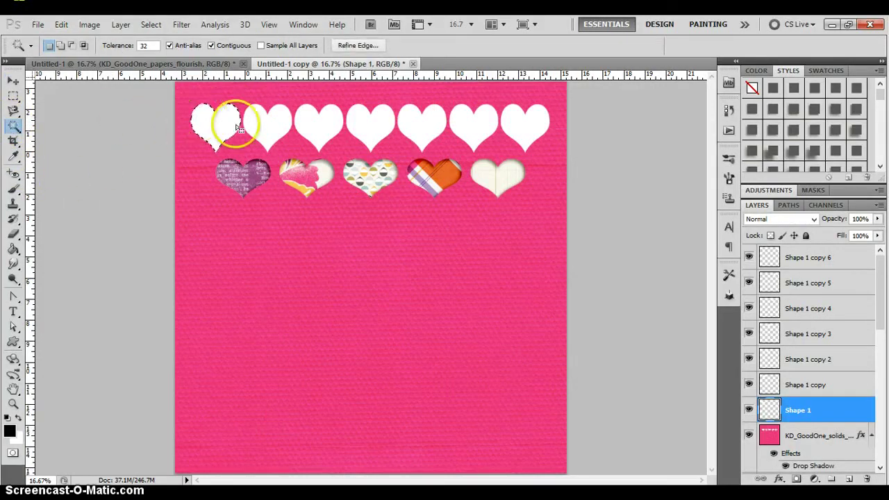
{"action": "scroll", "coordinate": [879, 293], "scroll_direction": "down", "scroll_amount": 1}
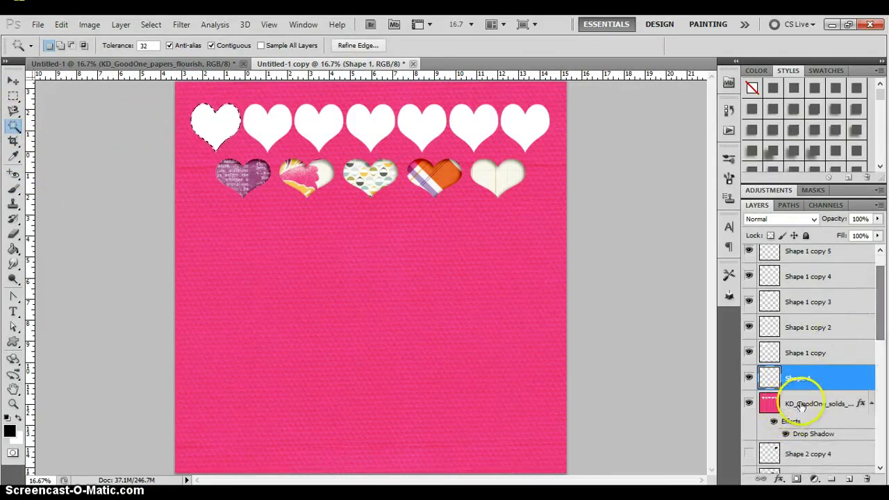
{"action": "left_click", "coordinate": [798, 404]}
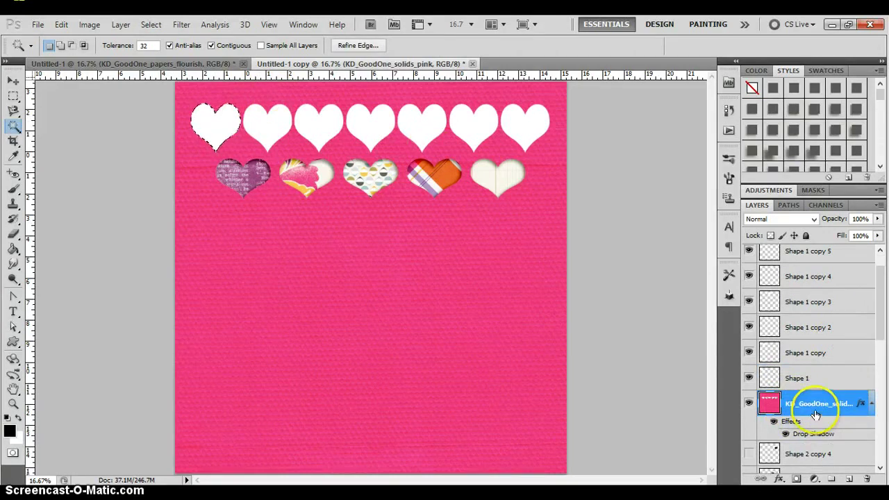
{"action": "right_click", "coordinate": [206, 125]}
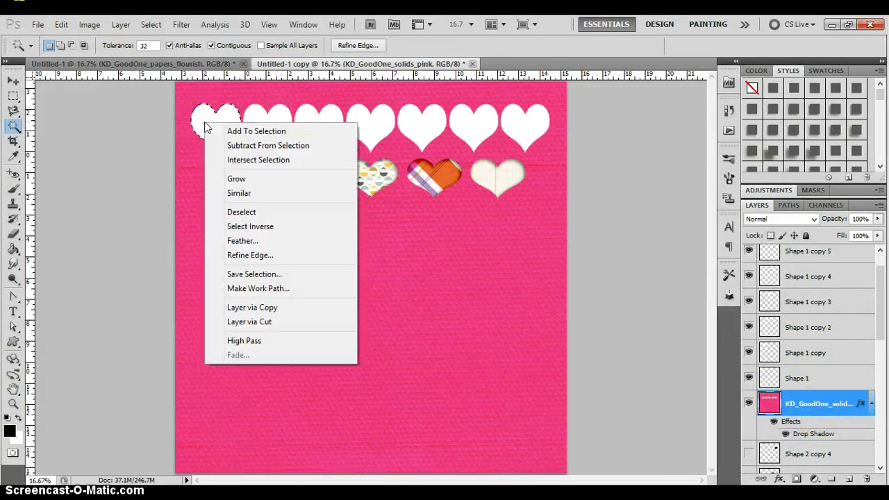
{"action": "left_click", "coordinate": [295, 321]}
{"action": "left_click", "coordinate": [832, 415]}
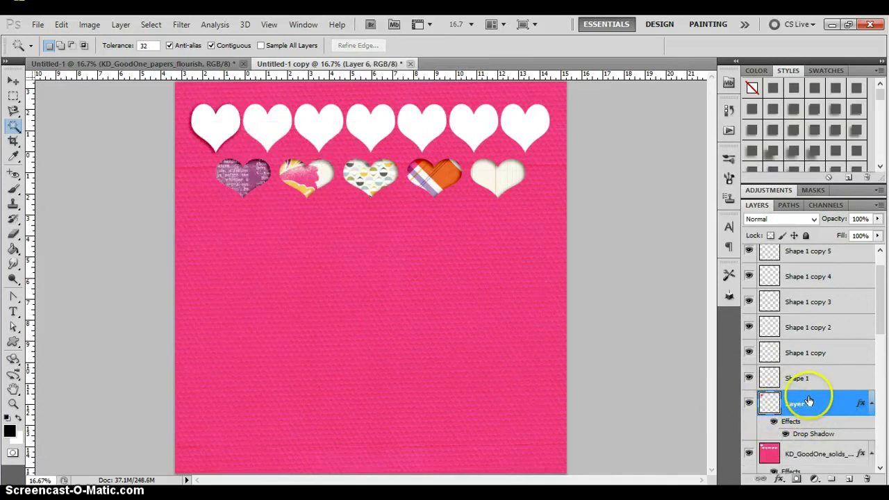
Bring the KD_GoodOne_solids_pink paper layer to the top of the layer stack
{"action": "left_click", "coordinate": [813, 453]}
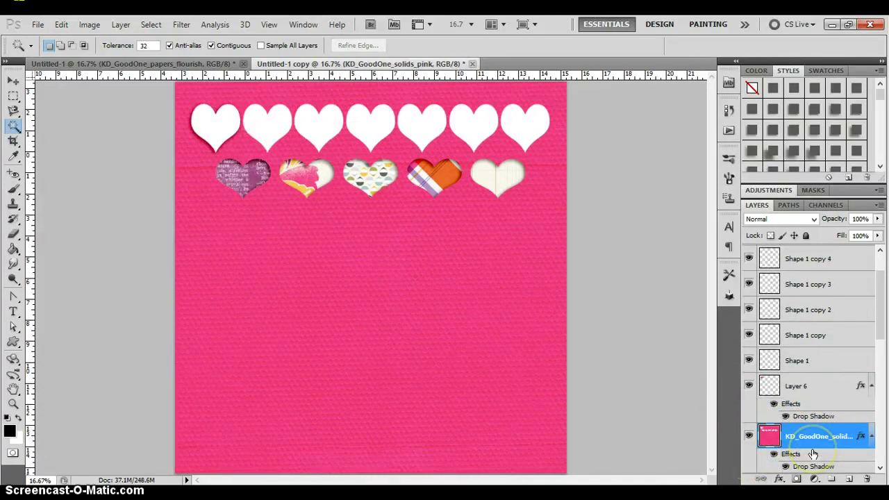
{"action": "left_click_drag", "start_coordinate": [811, 454], "coordinate": [802, 422]}
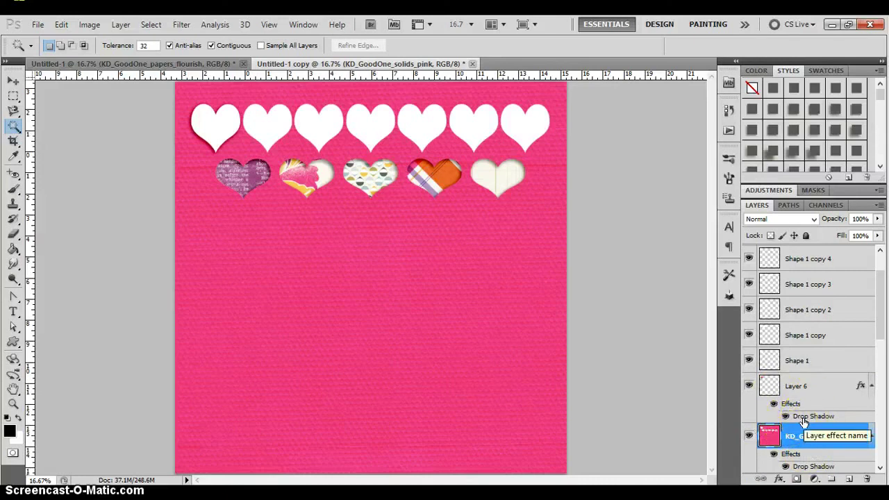
{"action": "key", "text": "ctrl+shift+bracketright"}
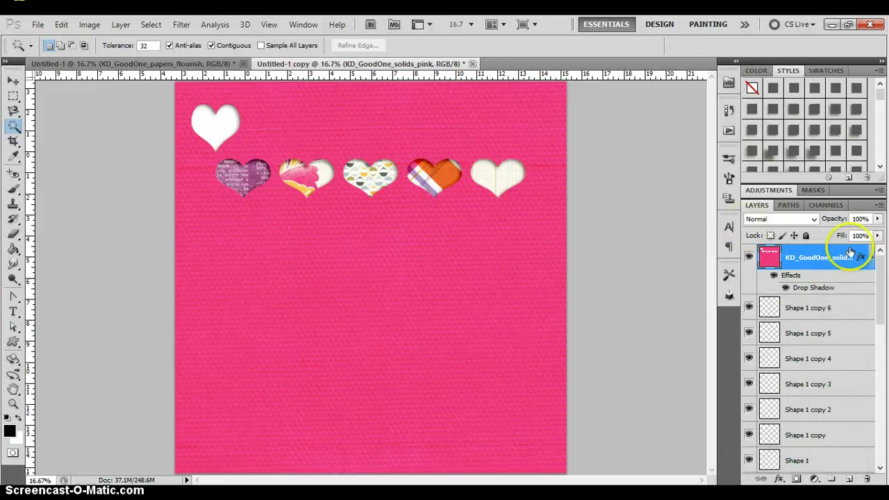
Place the KD_GoodOne_solids_orange paper directly above the first heart's Shape 1 layer and clip it to the heart
{"action": "key", "text": "v"}
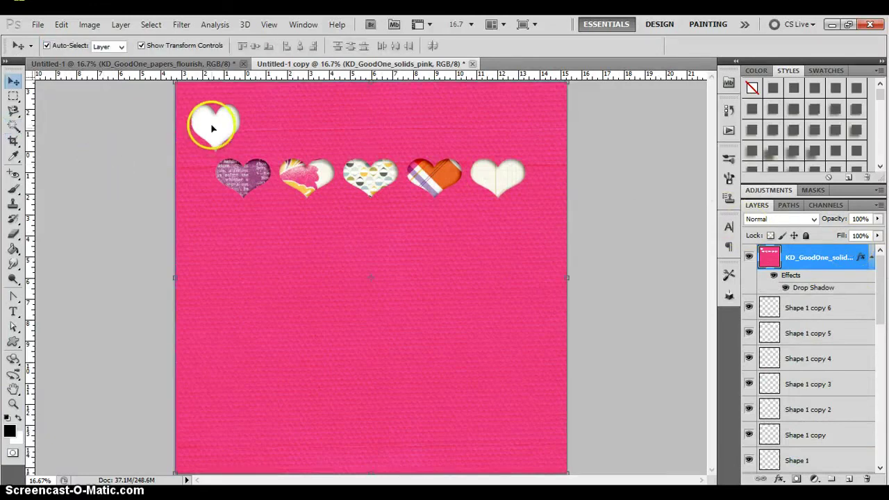
{"action": "left_click", "coordinate": [203, 120]}
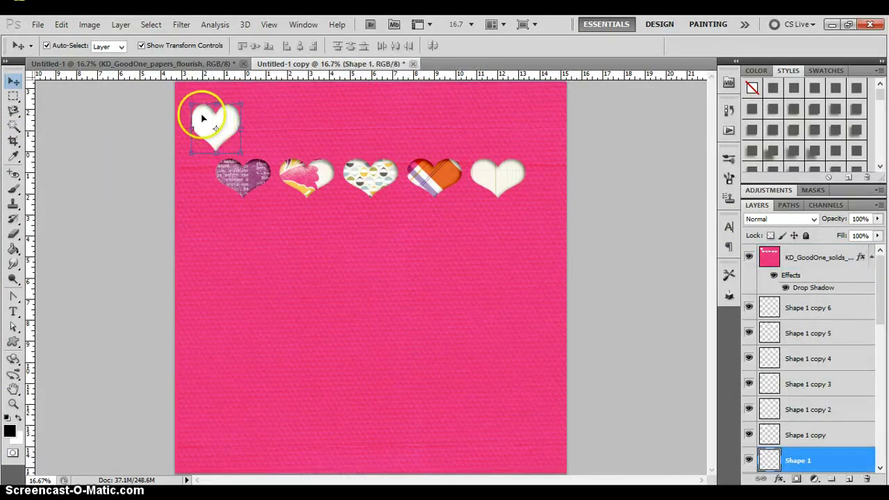
{"action": "key", "text": "ctrl+shift+p"}
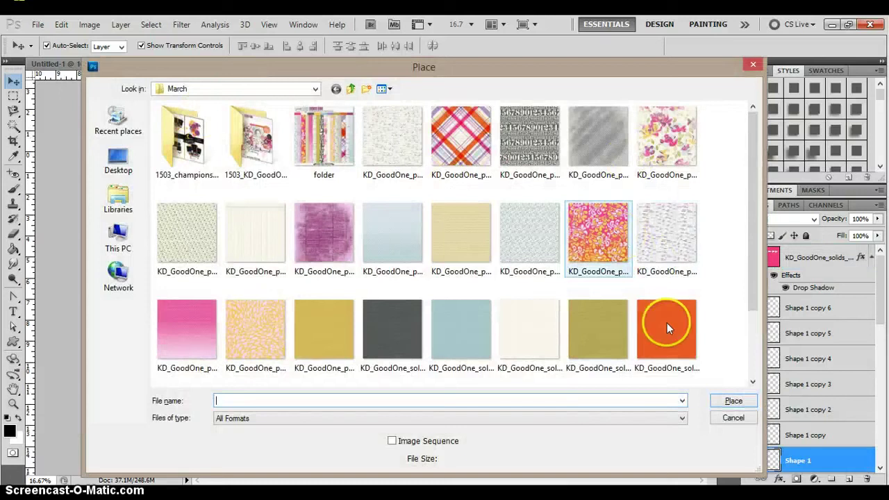
{"action": "double_click", "coordinate": [665, 325]}
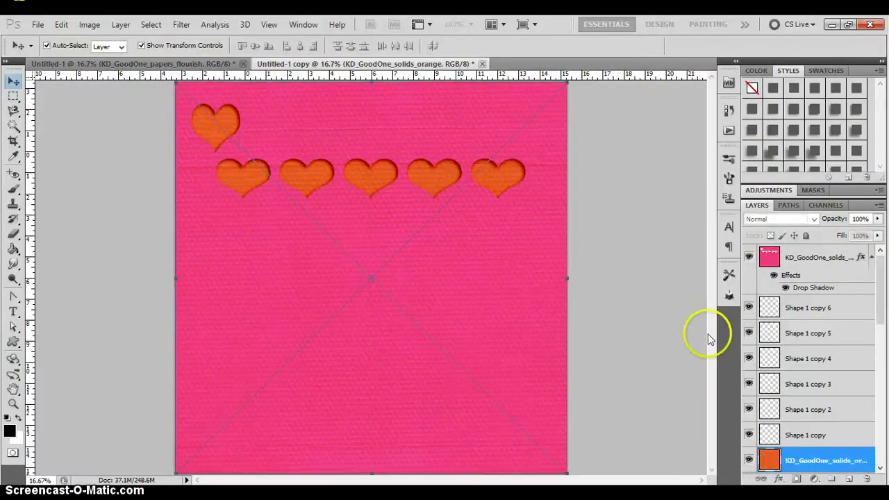
{"action": "key", "text": "Return"}
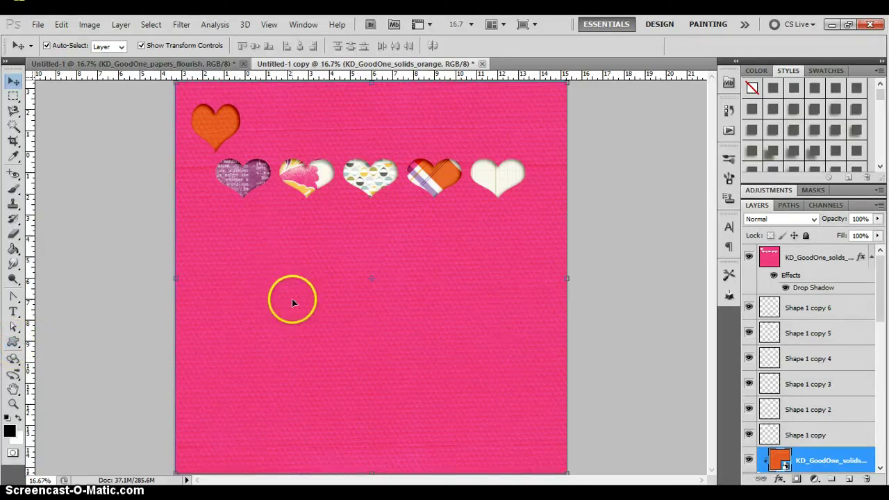
Create a paragraph text box across the middle of the pink paper, below the hearts, with a 72 pt font size
{"action": "left_click", "coordinate": [13, 311]}
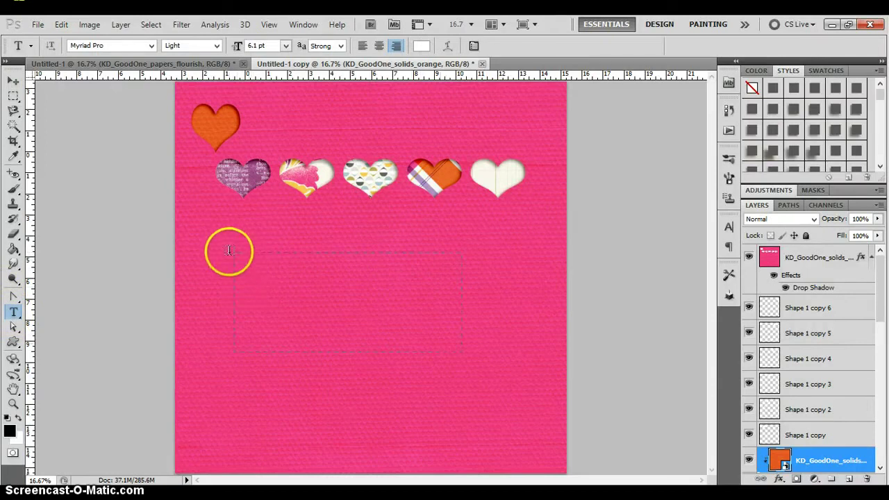
{"action": "left_click_drag", "start_coordinate": [229, 250], "coordinate": [485, 361]}
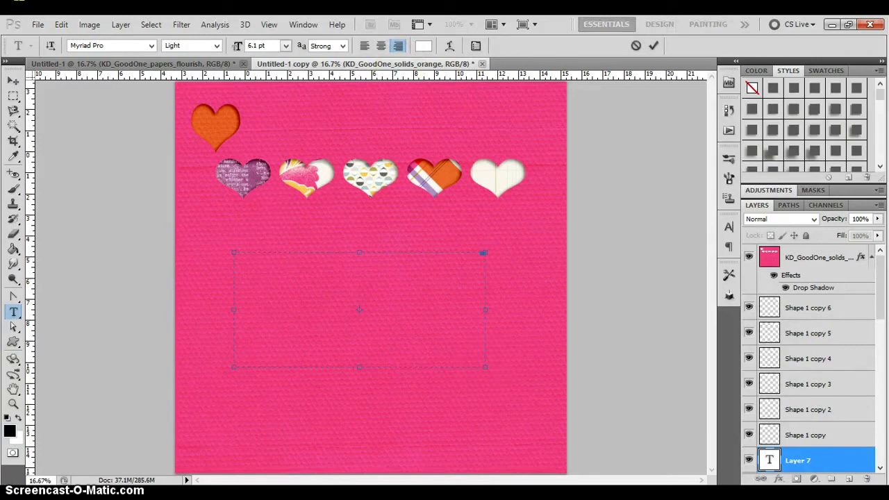
{"action": "left_click", "coordinate": [285, 45]}
{"action": "left_click", "coordinate": [281, 252]}
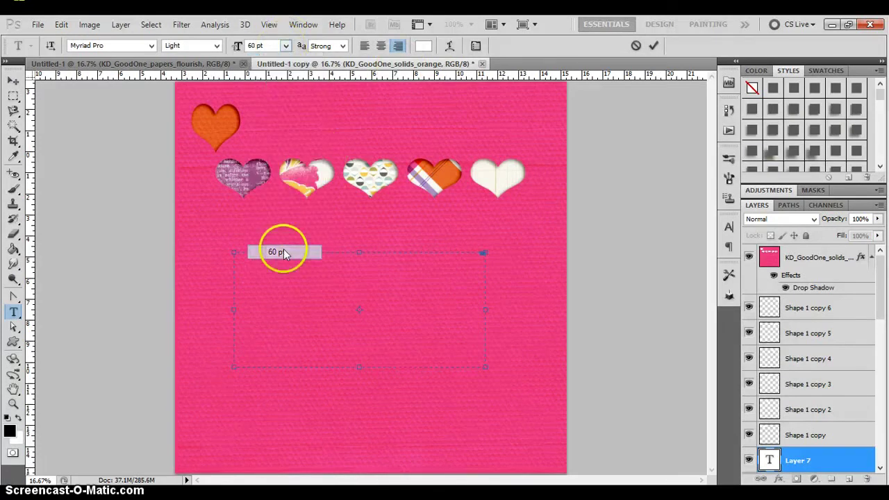
{"action": "left_click", "coordinate": [285, 45]}
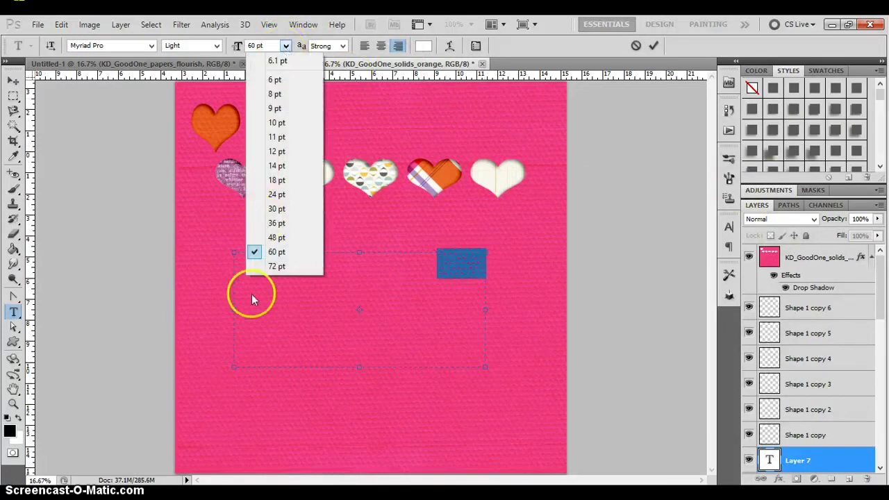
{"action": "left_click", "coordinate": [271, 266]}
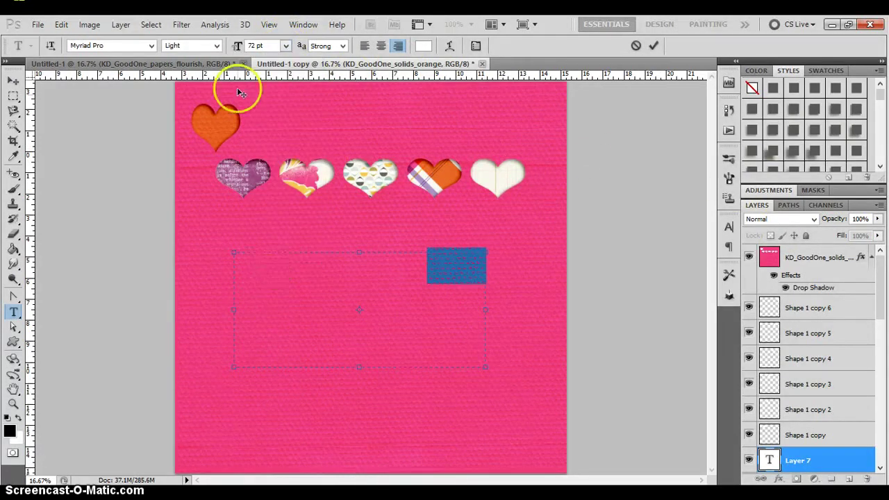
Set the text box's font to Bebas and its size to 150 pt
{"action": "left_click", "coordinate": [151, 45]}
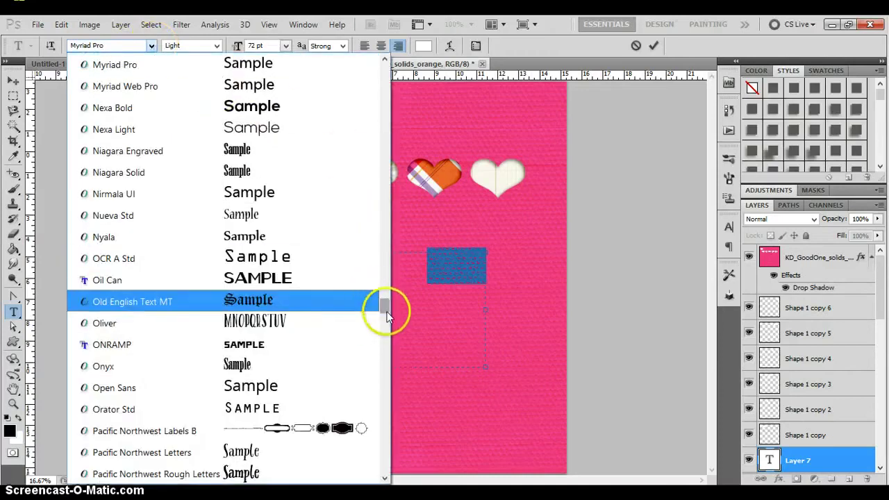
{"action": "mouse_move", "coordinate": [387, 316]}
{"action": "left_mouse_down"}
{"action": "mouse_move", "coordinate": [391, 372]}
{"action": "mouse_move", "coordinate": [397, 310]}
{"action": "mouse_move", "coordinate": [385, 188]}
{"action": "mouse_move", "coordinate": [396, 197]}
{"action": "mouse_move", "coordinate": [394, 95]}
{"action": "left_mouse_up"}
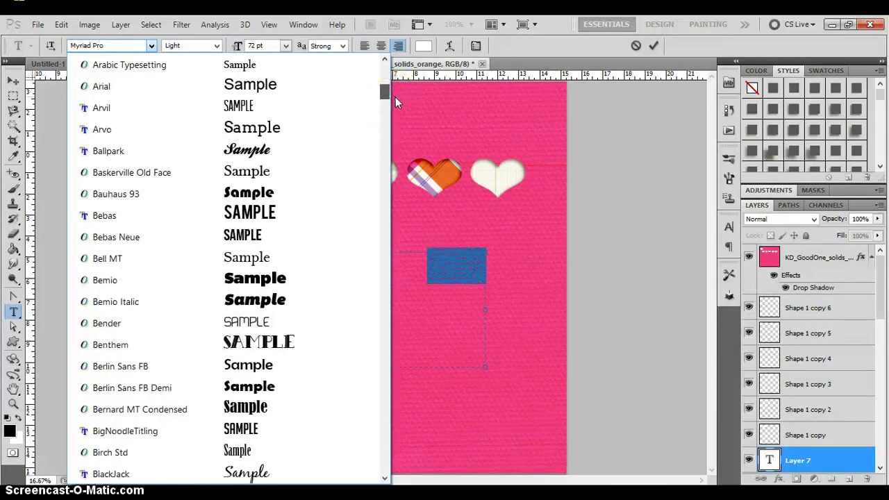
{"action": "left_click", "coordinate": [251, 214]}
{"action": "left_click", "coordinate": [263, 46]}
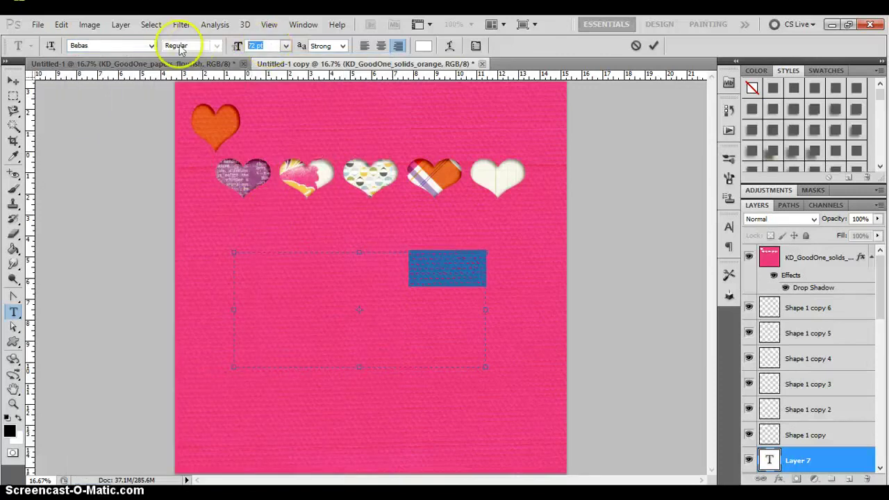
{"action": "type", "text": "150"}
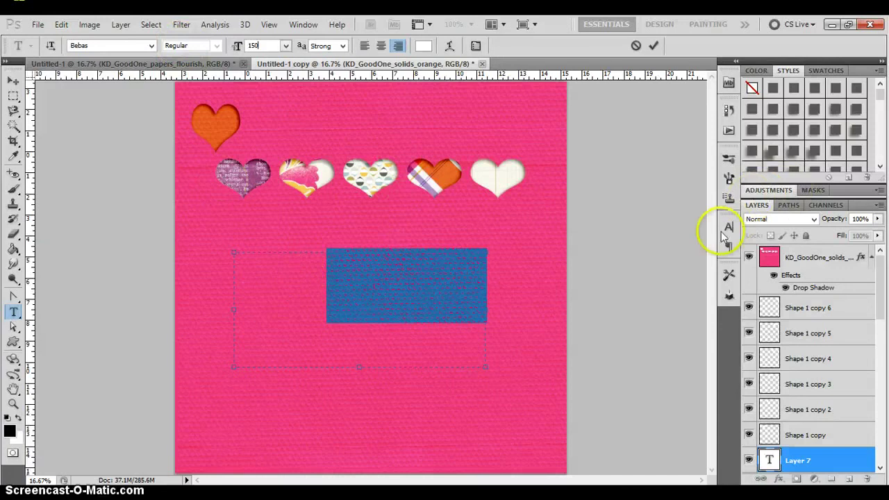
Enter the word Title in the text box and bring its text layer to the top of the layer stack
{"action": "left_click", "coordinate": [823, 458]}
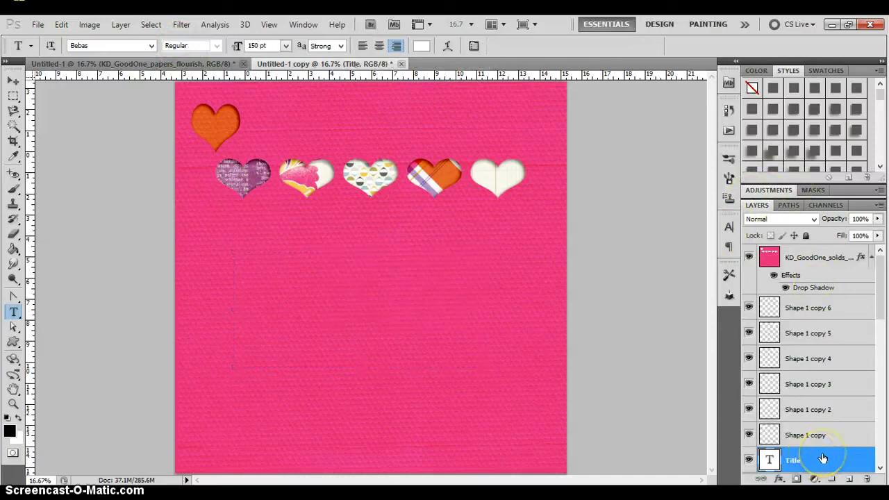
{"action": "key", "text": "ctrl+shift+bracketright"}
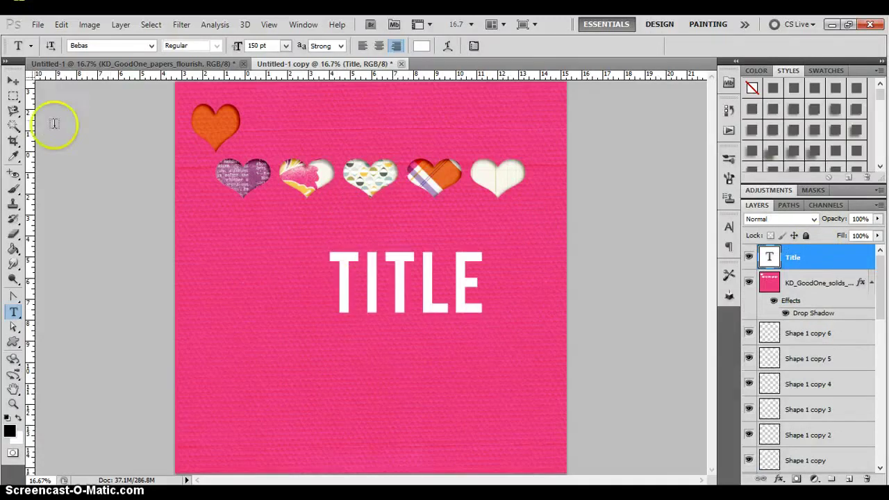
Center-align the Title paragraph and move the text box to the horizontal middle of the page
{"action": "left_click", "coordinate": [13, 80]}
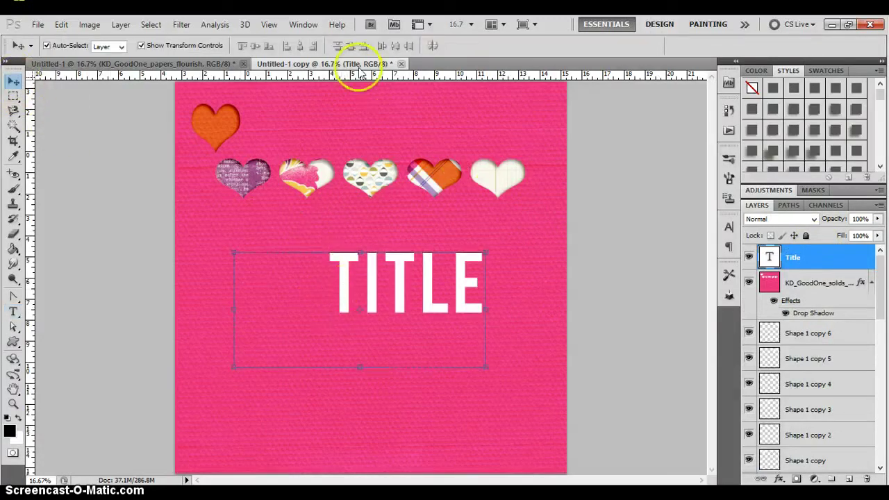
{"action": "left_click", "coordinate": [728, 226]}
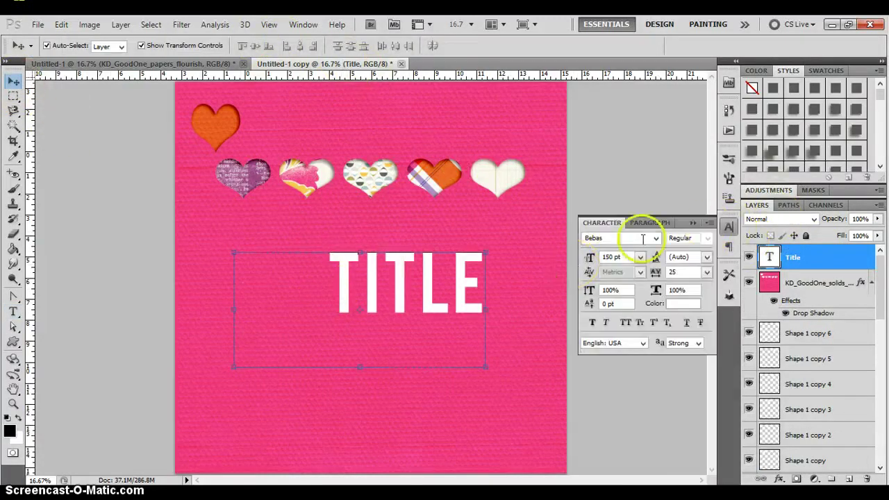
{"action": "left_click", "coordinate": [640, 221]}
{"action": "left_click", "coordinate": [607, 239]}
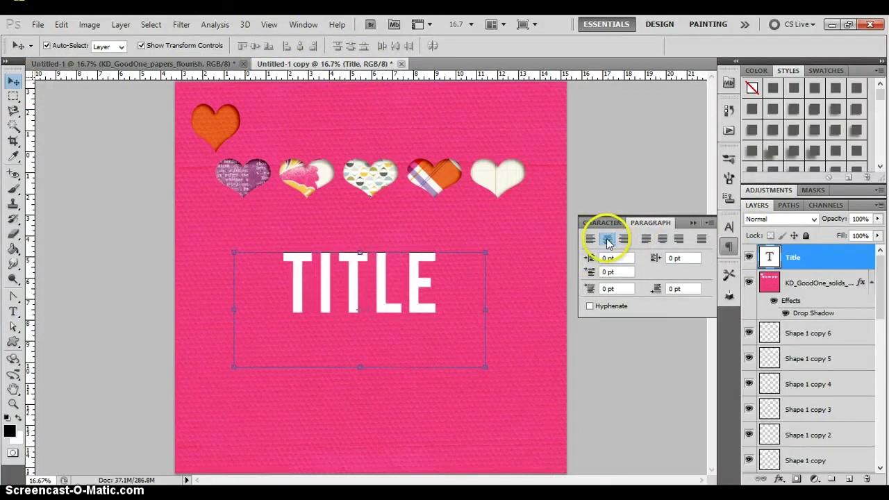
{"action": "left_click_drag", "start_coordinate": [417, 297], "coordinate": [432, 285]}
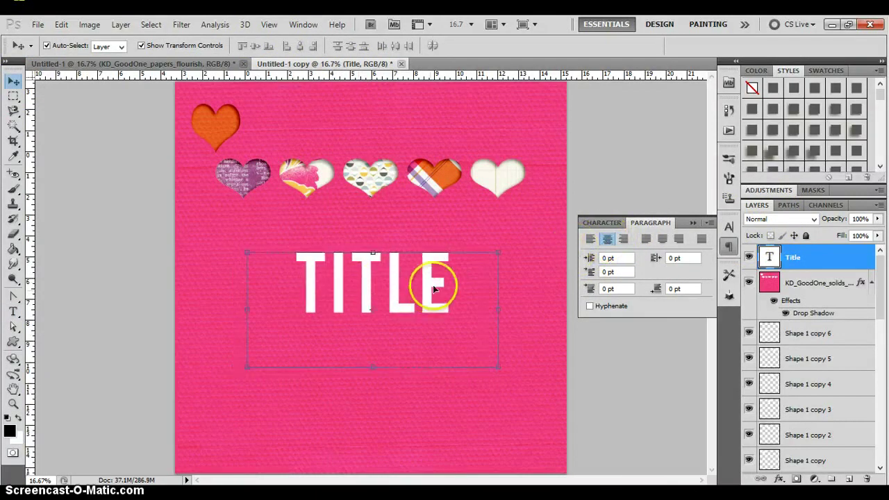
{"action": "left_click", "coordinate": [692, 222]}
Select the area around the Title letters with the Magic Wand and invert the selection to outline the letters
{"action": "key", "text": "w"}
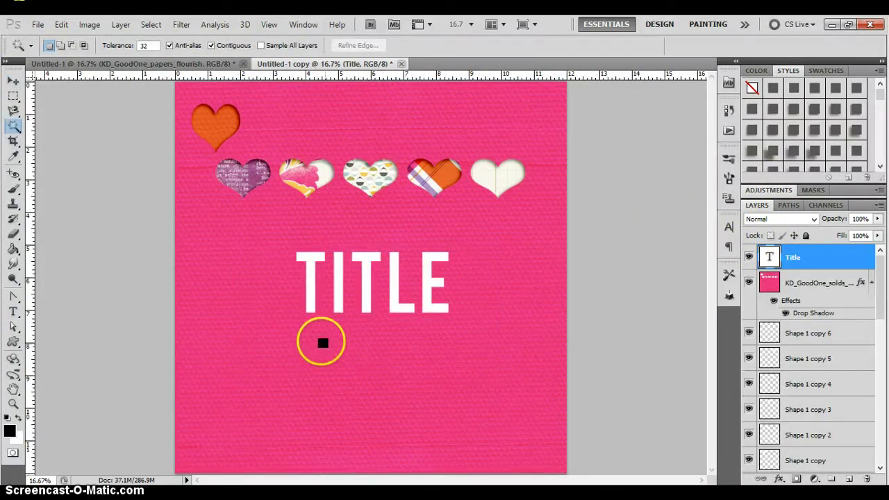
{"action": "left_click", "coordinate": [390, 343]}
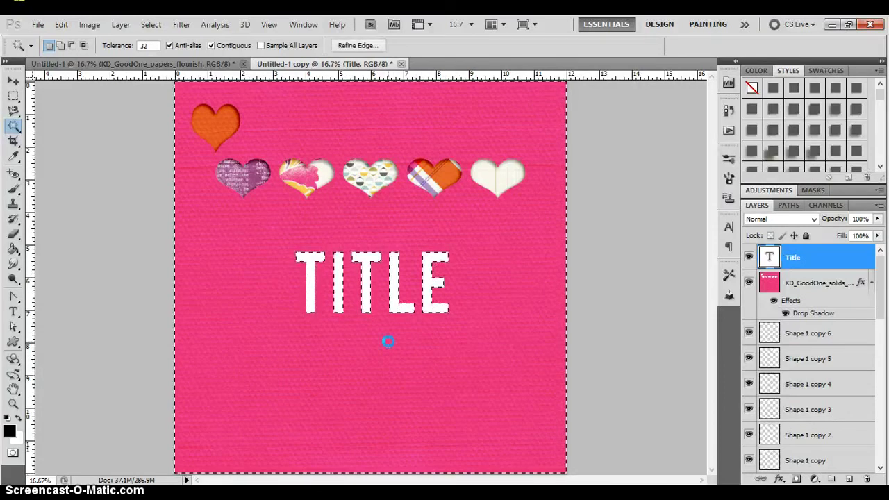
{"action": "left_click", "coordinate": [366, 294]}
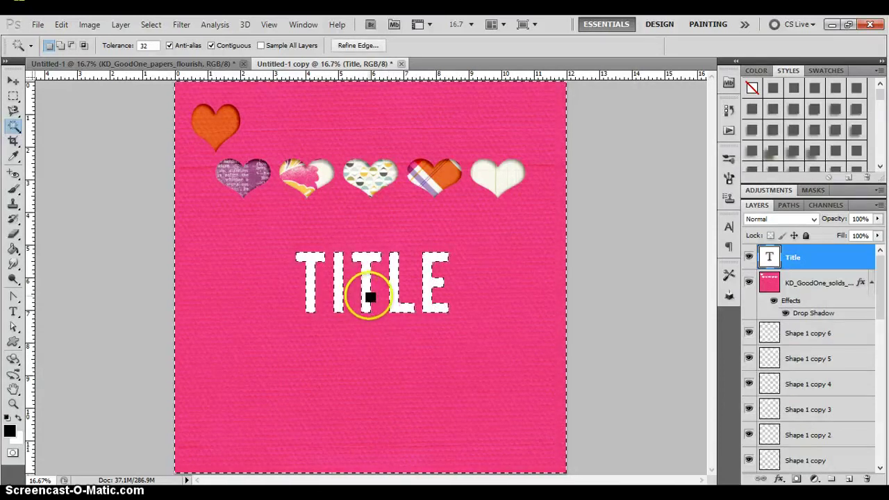
{"action": "right_click", "coordinate": [366, 294]}
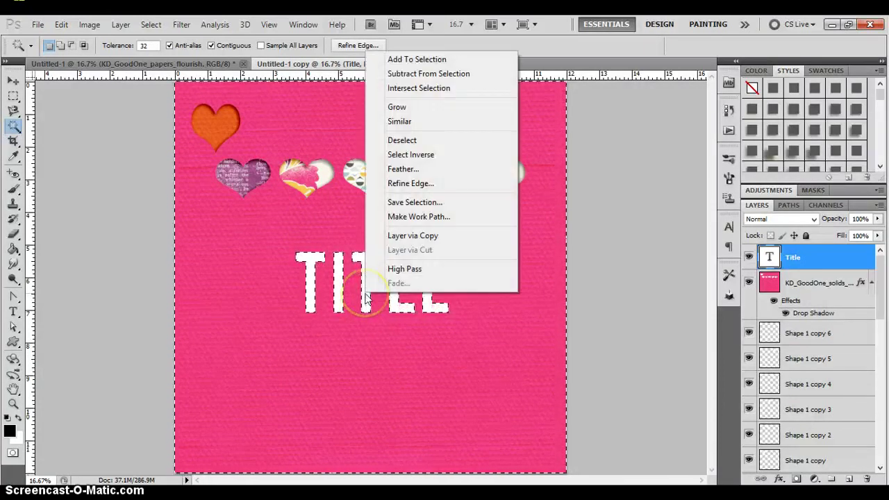
{"action": "left_click", "coordinate": [423, 154]}
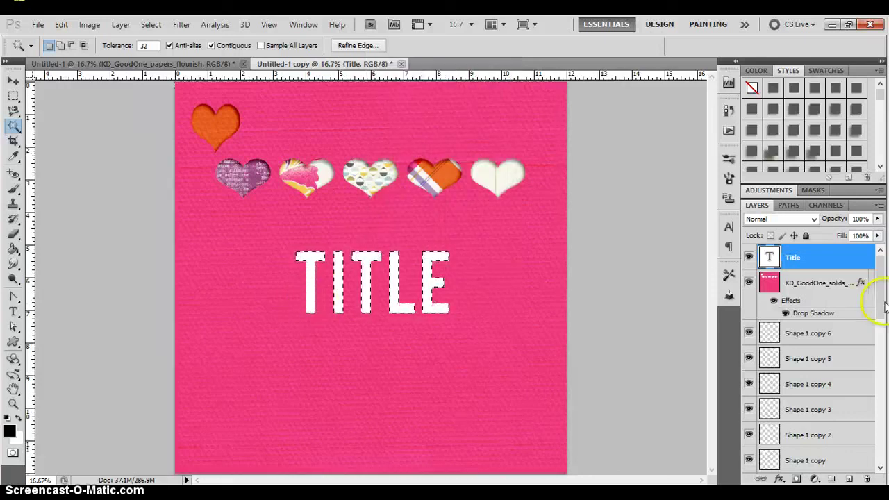
Cut the selected letter shapes out of the KD_GoodOne_solids_pink paper onto their own layer
{"action": "left_click", "coordinate": [805, 283]}
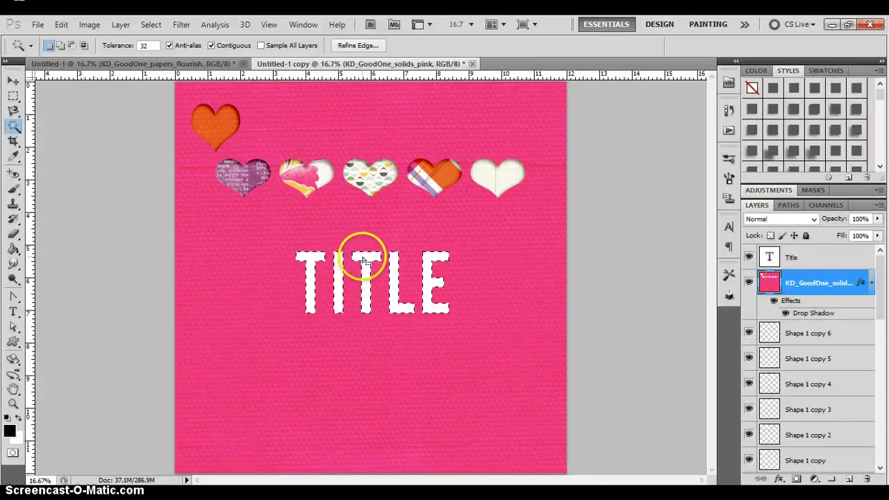
{"action": "right_click", "coordinate": [308, 255]}
{"action": "left_click", "coordinate": [368, 213]}
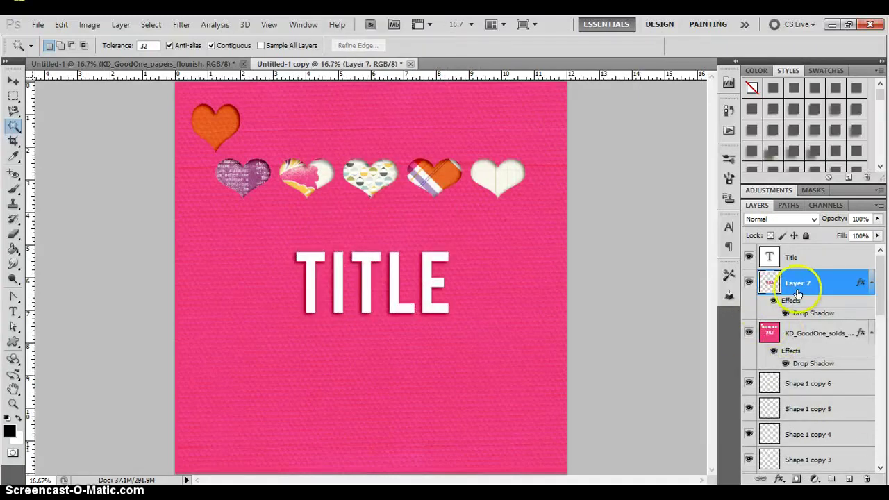
Hide the cut-out letters on Layer 7 and move the KD_GoodOne_solids_pink layer above the Title text layer
{"action": "left_click", "coordinate": [750, 283]}
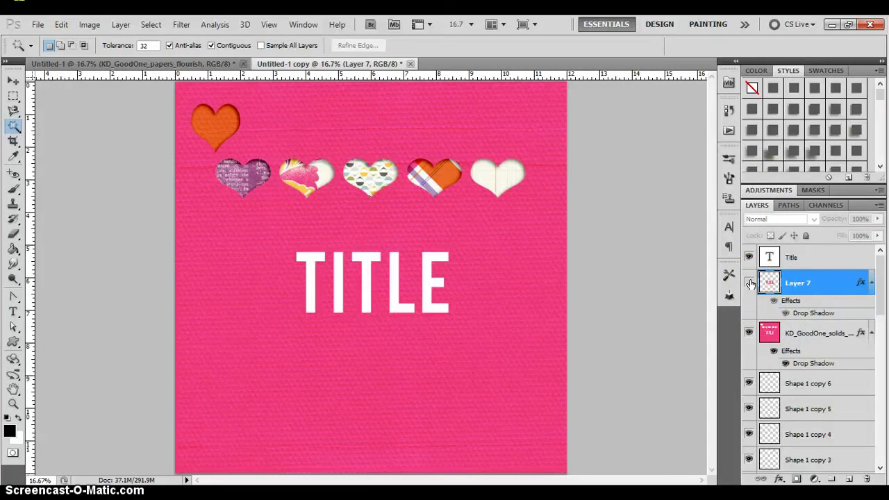
{"action": "left_click", "coordinate": [802, 332]}
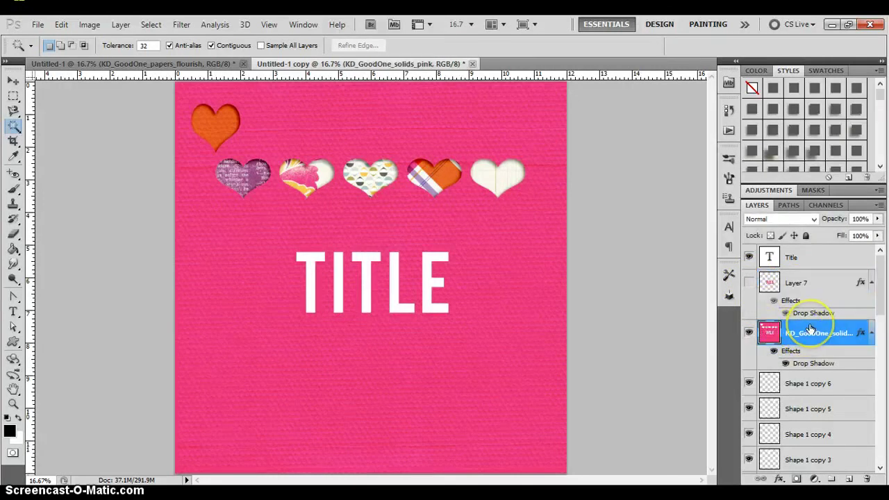
{"action": "left_click_drag", "start_coordinate": [809, 329], "coordinate": [810, 257]}
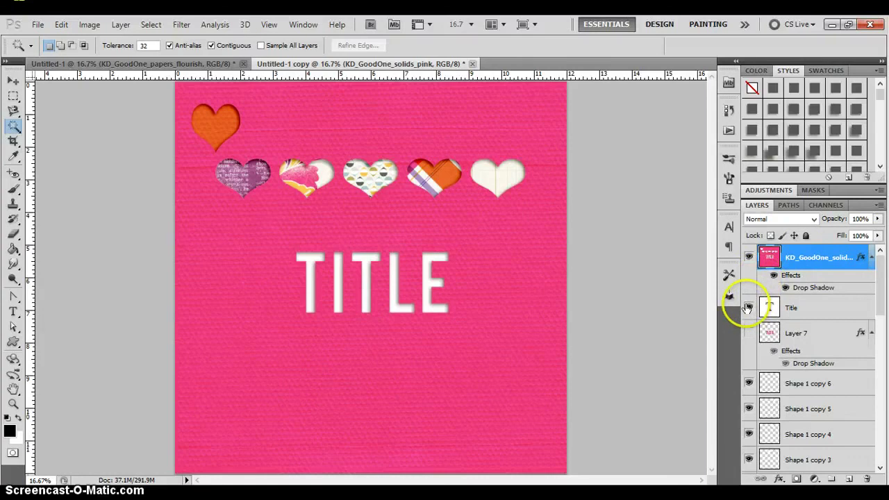